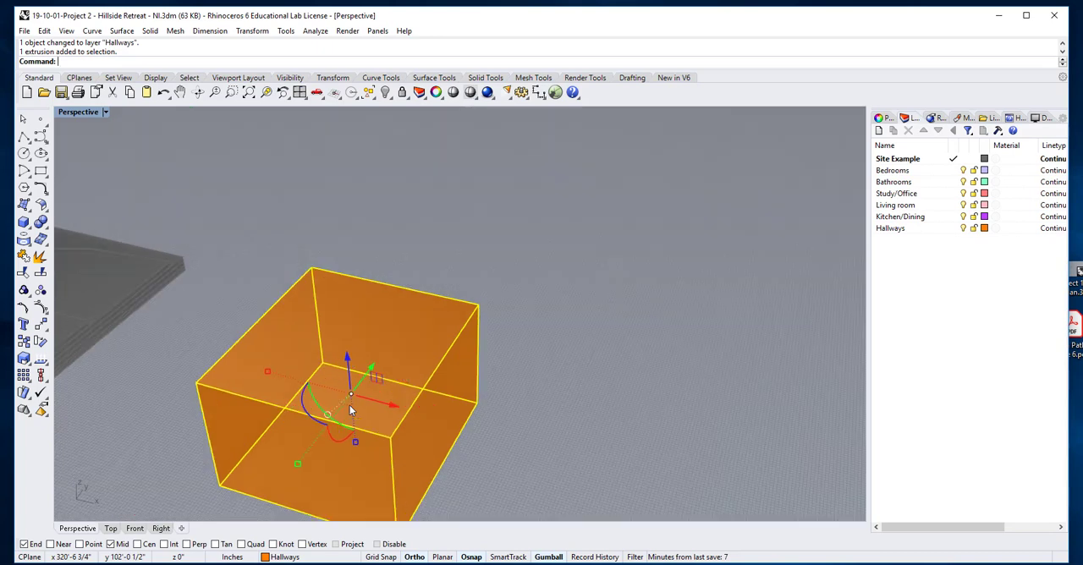
Deselect the orange Hallways box and set the Perspective viewport's display mode to Shaded
right_drag(510, 407, 545, 362)
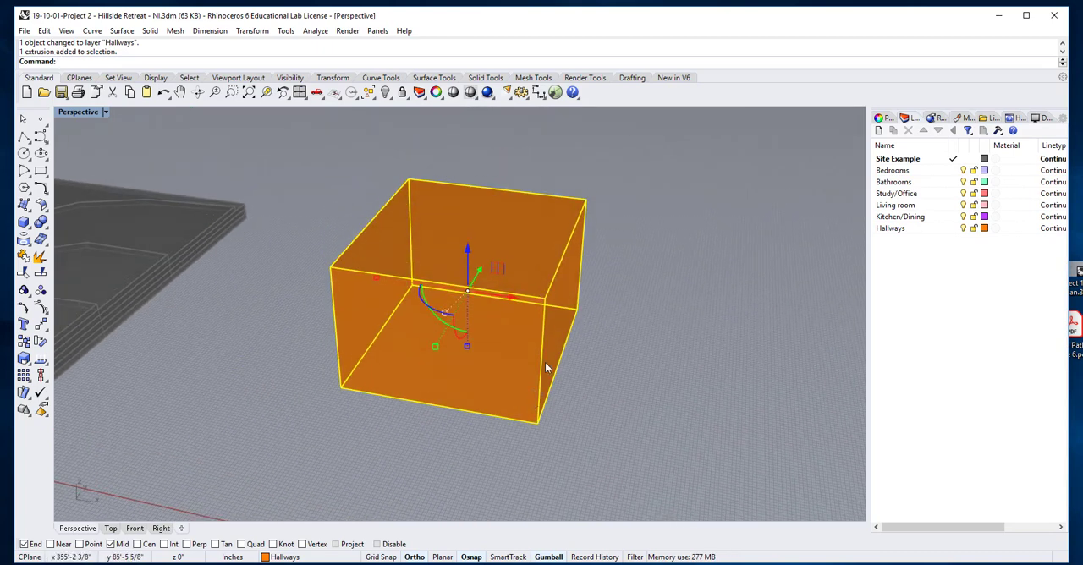
click(621, 354)
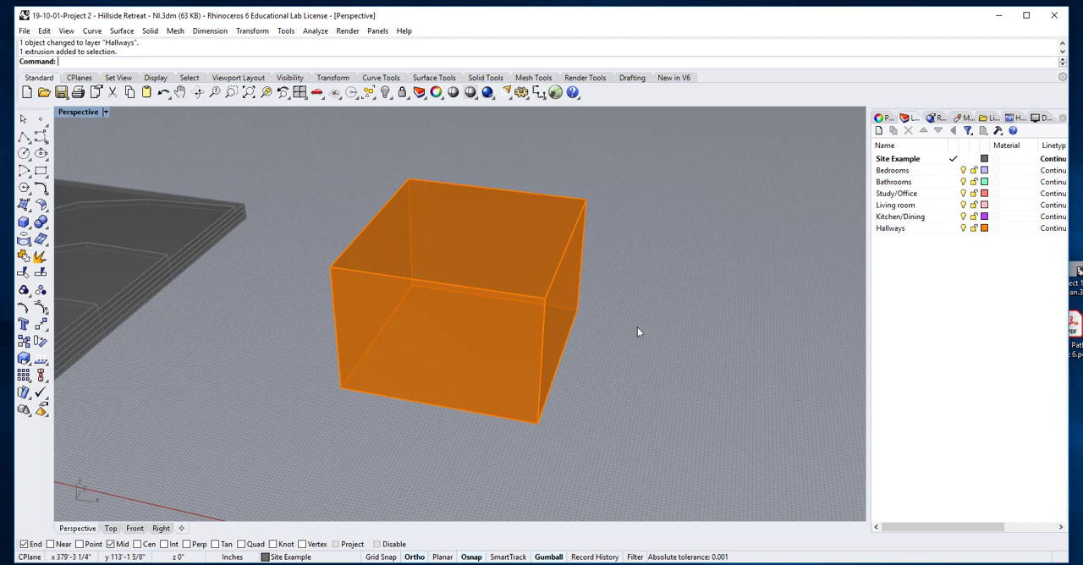
right_drag(625, 347, 622, 342)
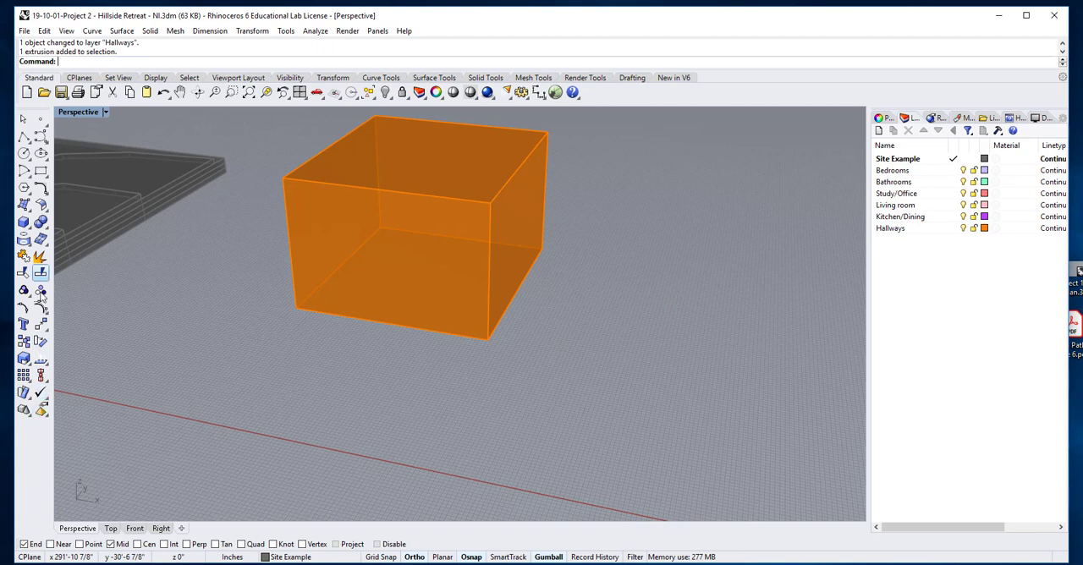
click(107, 112)
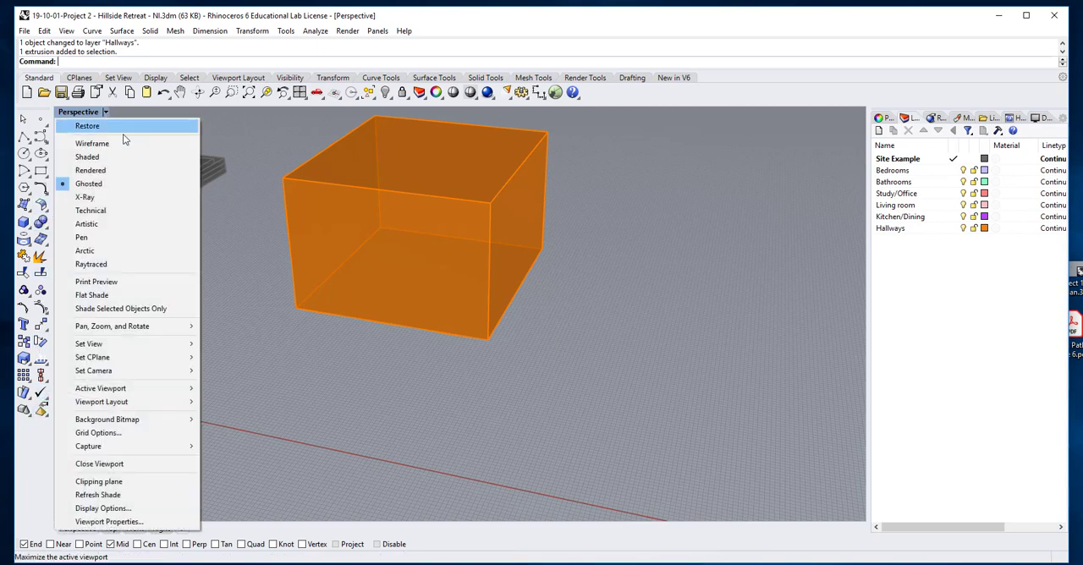
click(87, 156)
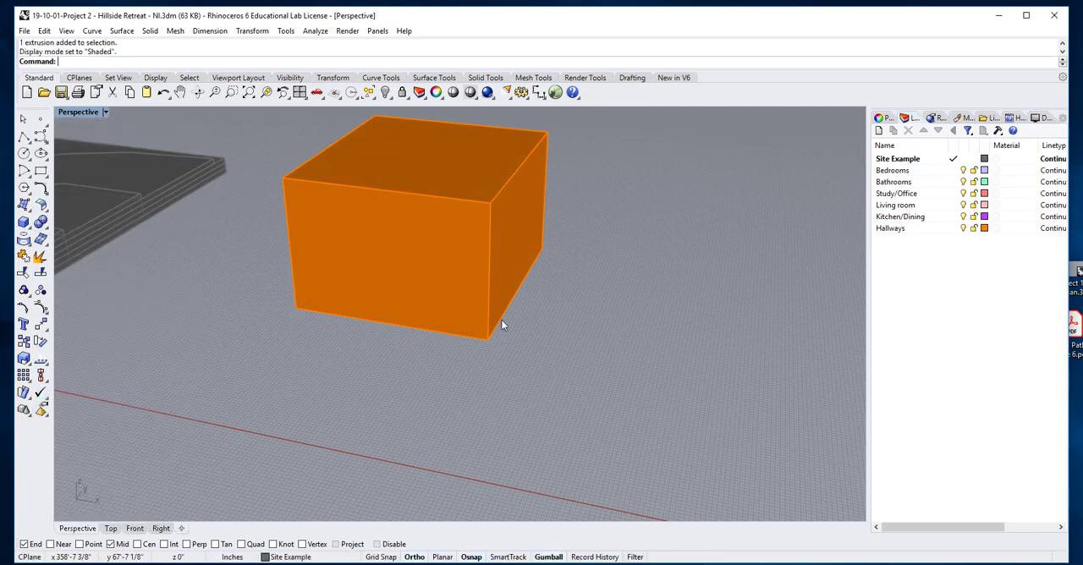
Move only the Hallways box's +X side face 5' outward along the X axis
ctrl+shift+click(512, 241)
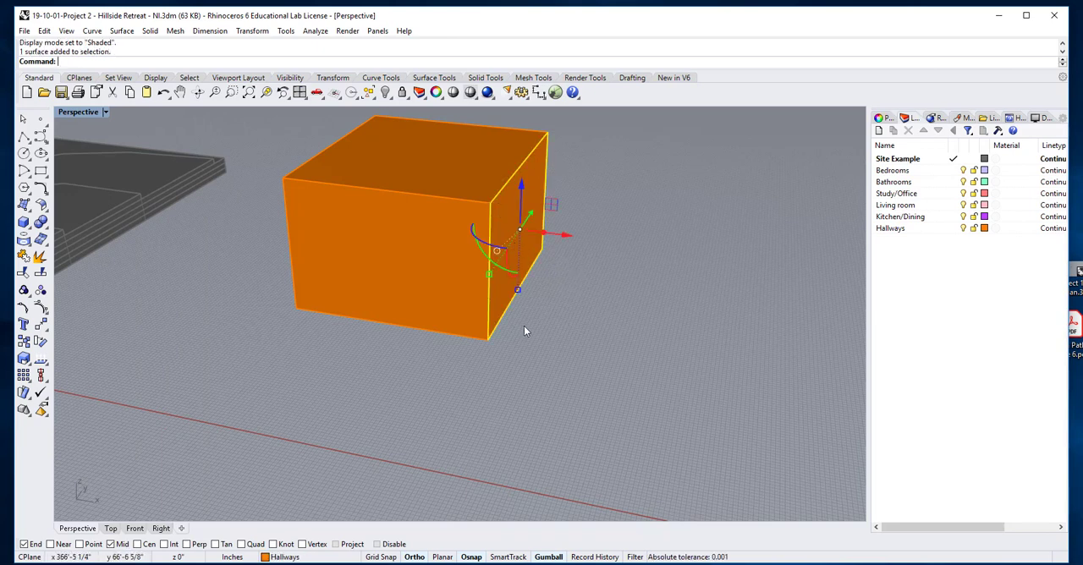
click(563, 236)
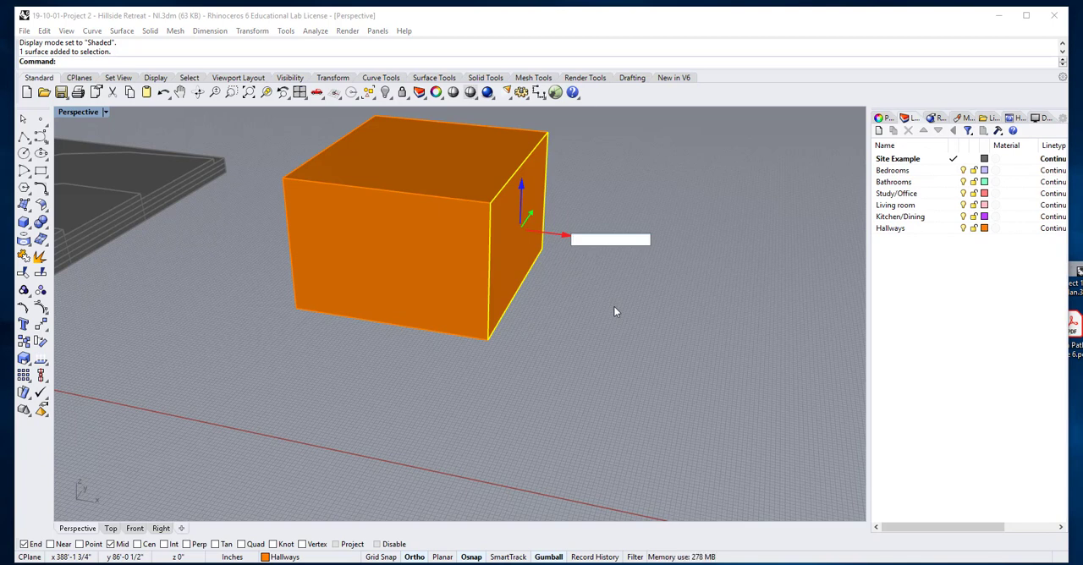
text(5')
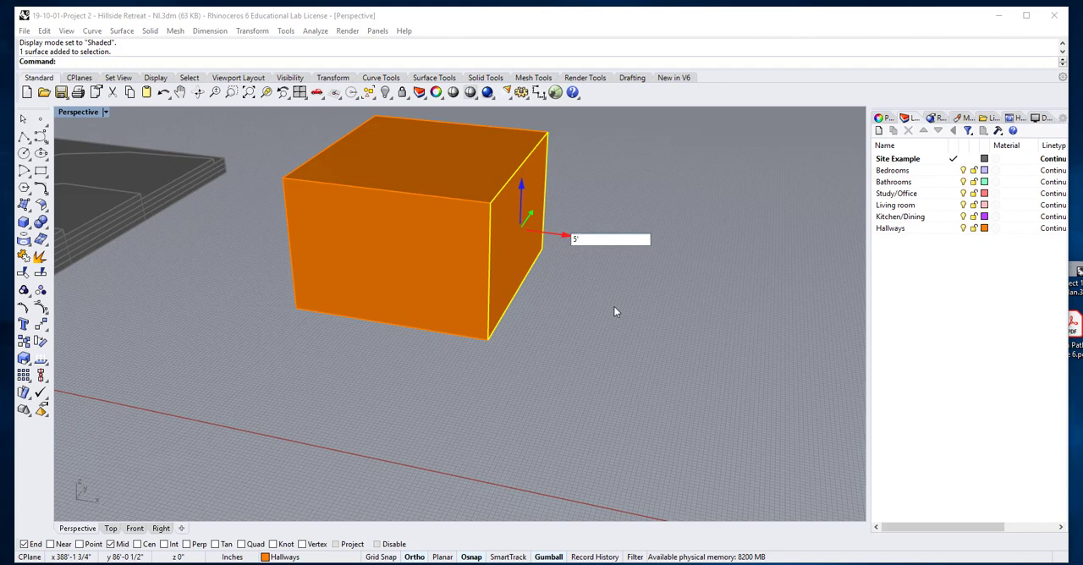
key(Return)
key(Escape)
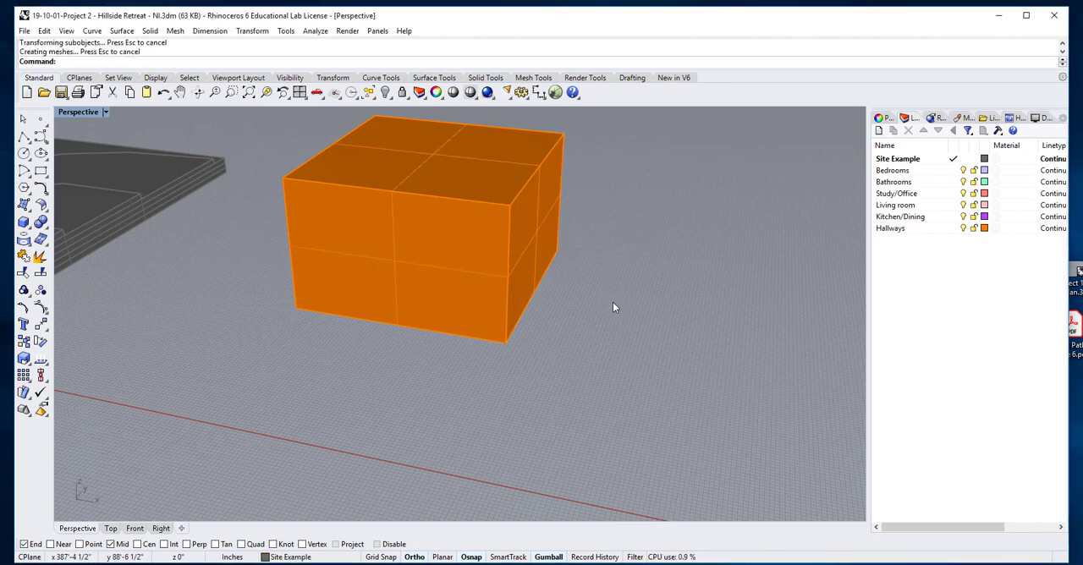
Move only the Hallways box's front face by -5' along the Y axis to extend the solid
click(471, 298)
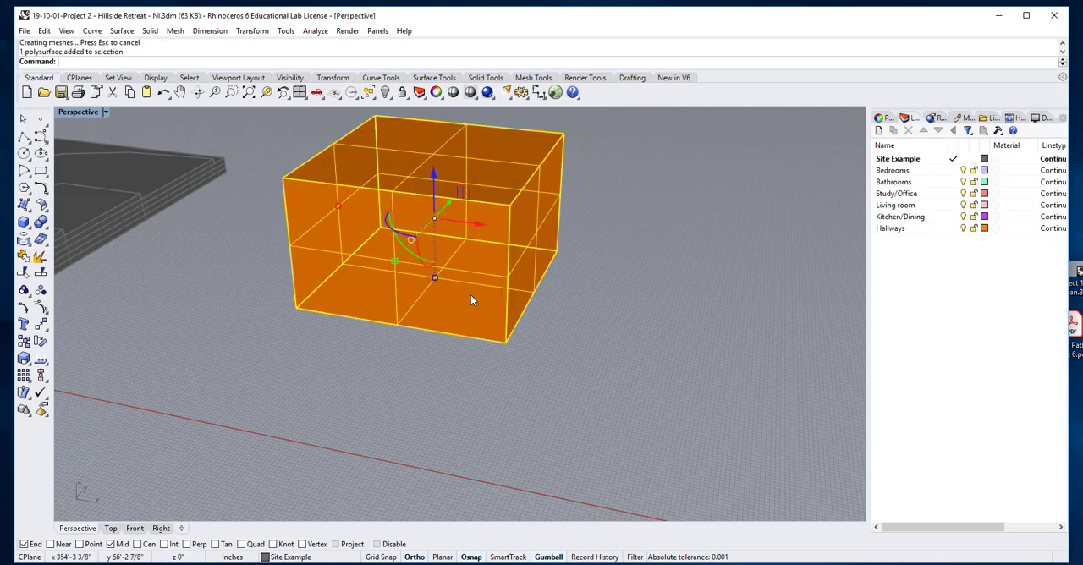
click(551, 369)
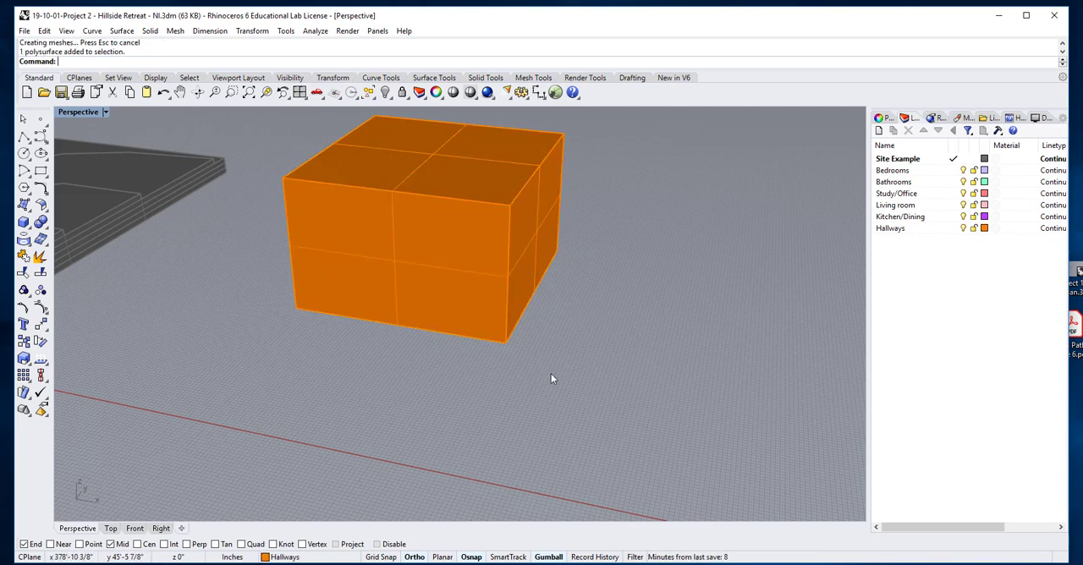
ctrl+shift+click(451, 302)
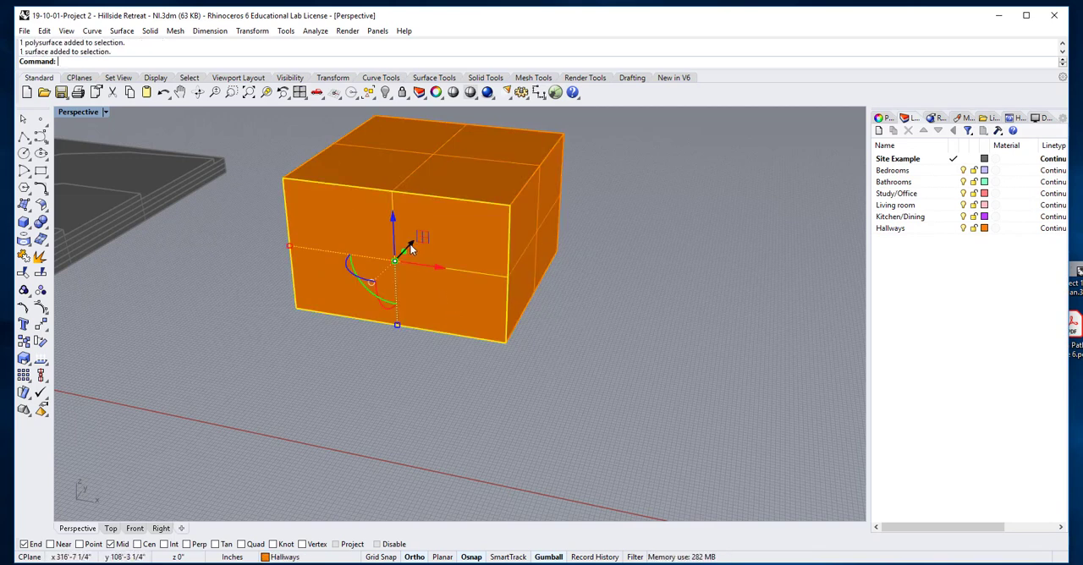
mouse_move(464, 352)
right_down()
mouse_move(447, 362)
mouse_move(457, 356)
right_up()
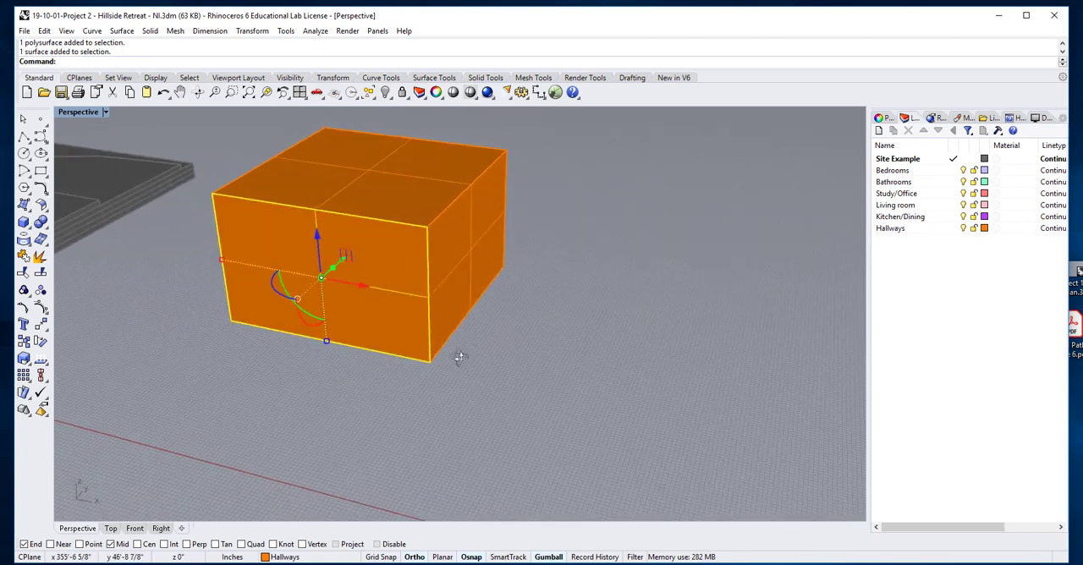
right_drag(347, 283, 422, 288)
scroll(418, 280, up, 12)
scroll(417, 279, down, 4)
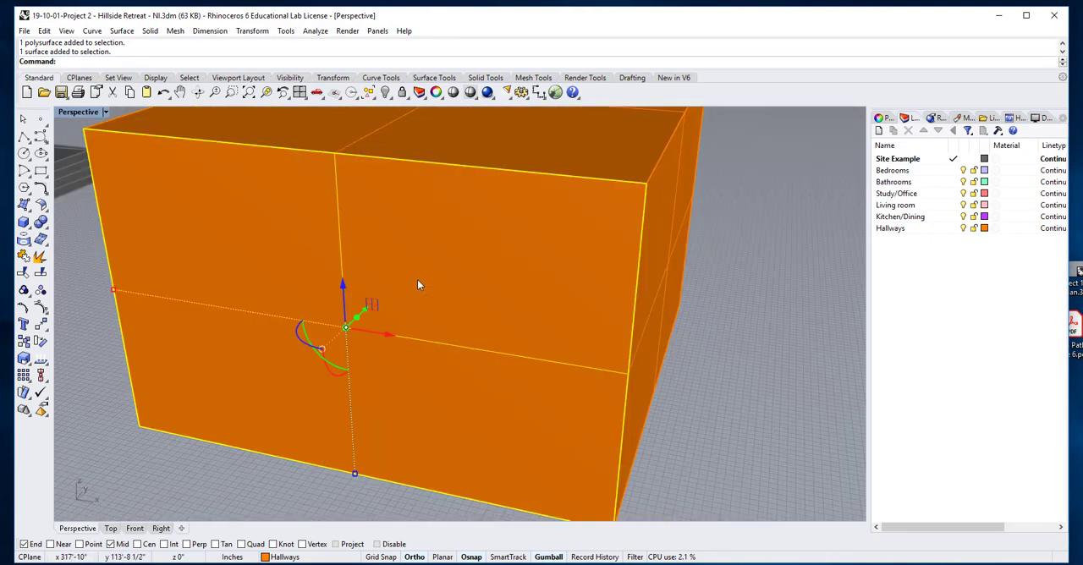
shift+right_drag(376, 322, 376, 314)
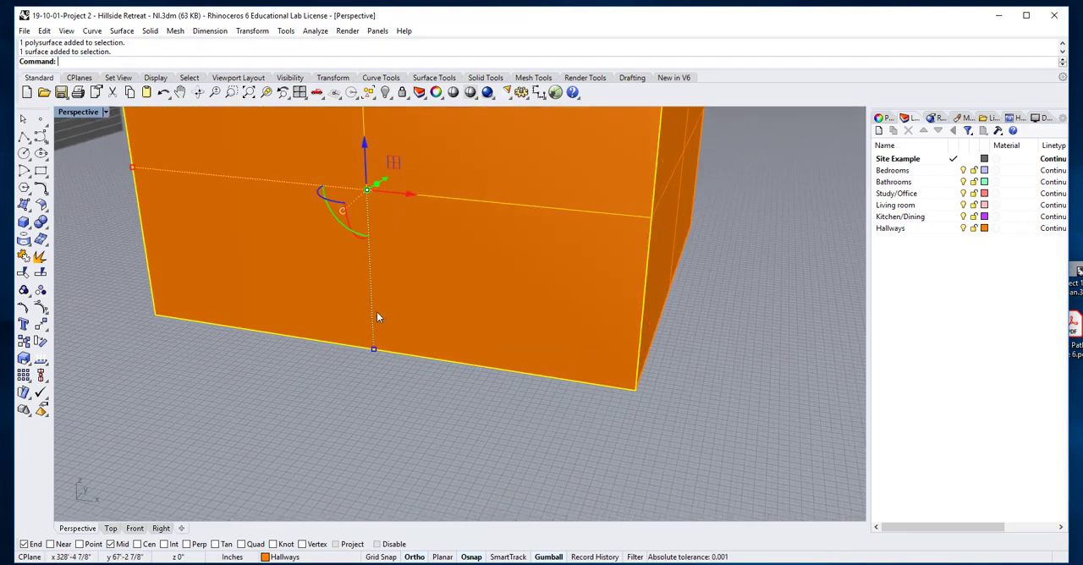
click(385, 182)
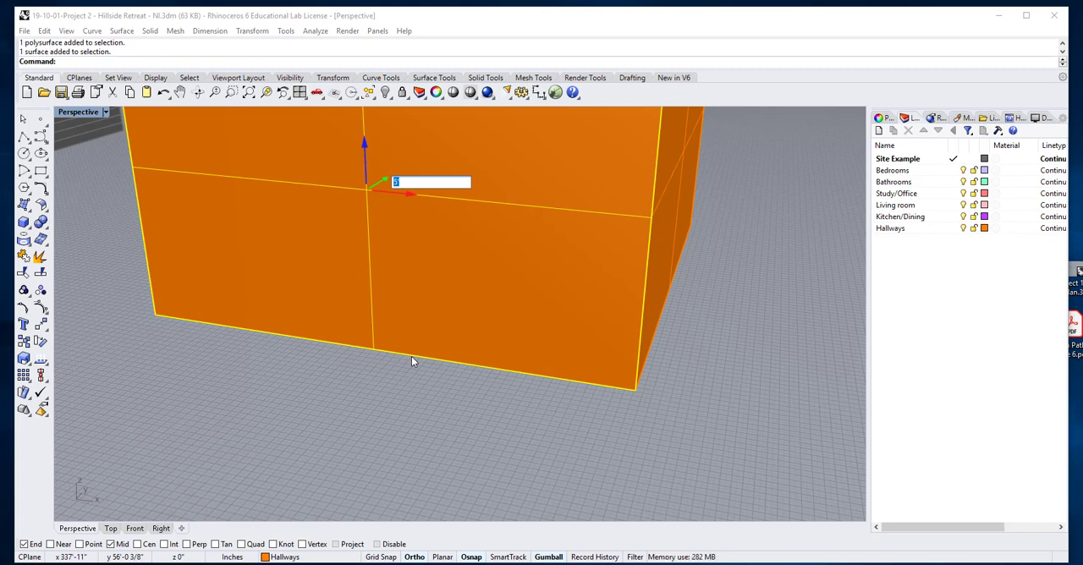
text(5')
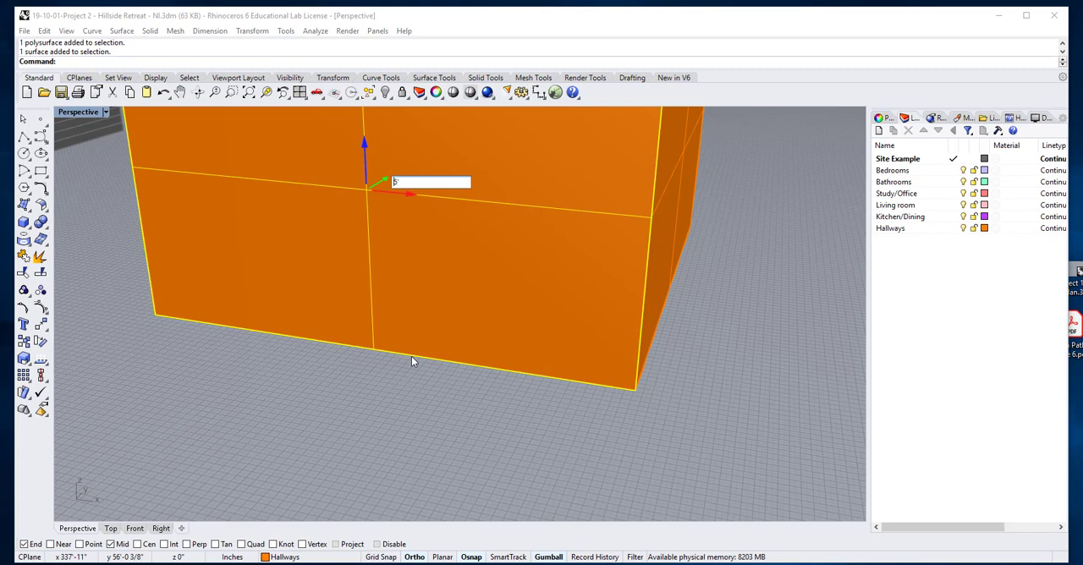
key(Home)
text(-)
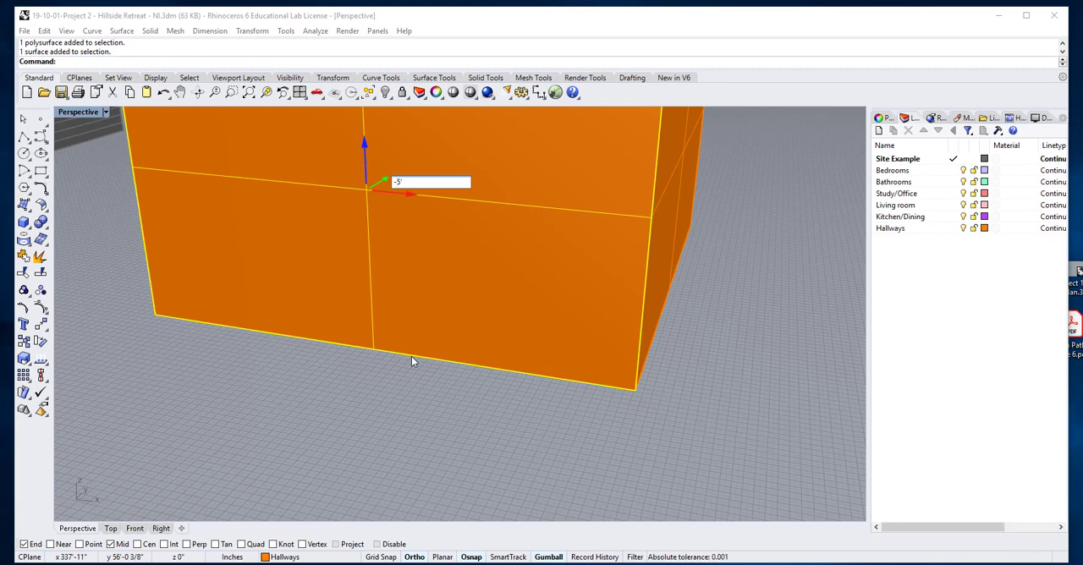
key(Return)
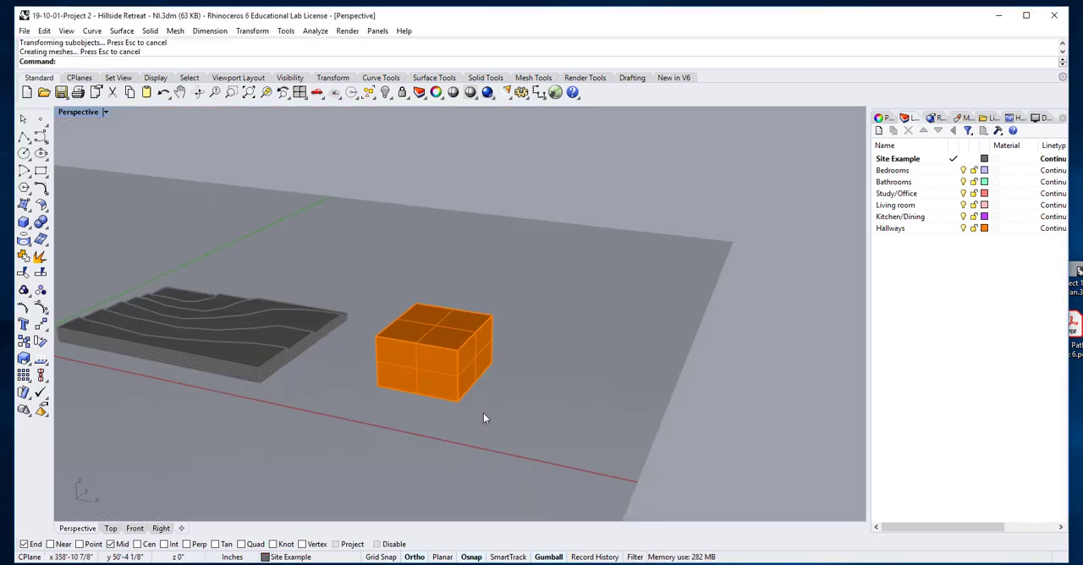
scroll(484, 418, up, 5)
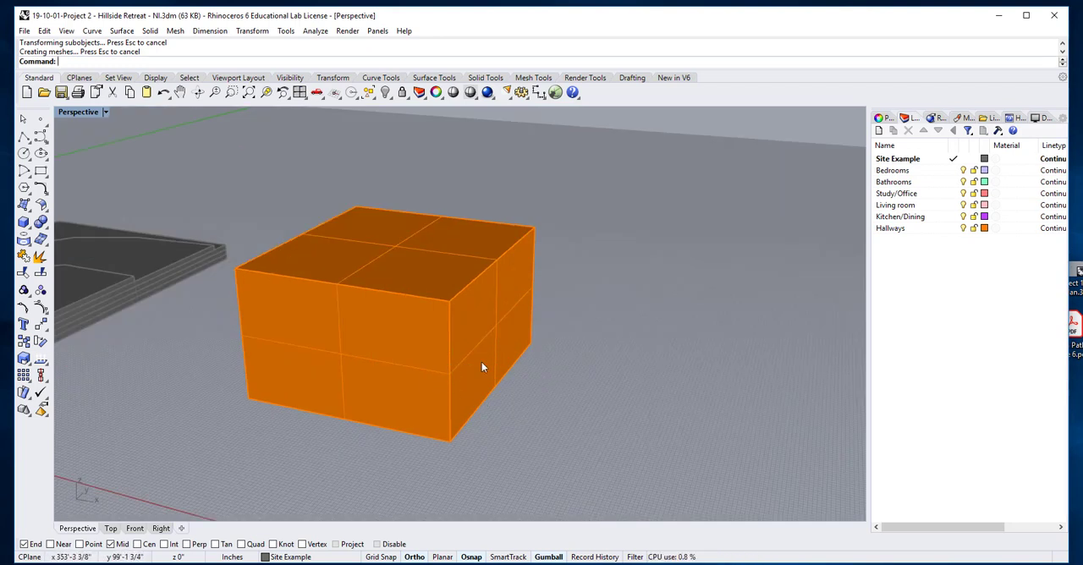
Turn off surface isocurve display for the Hallways box and deselect it
click(422, 351)
right_drag(522, 394, 528, 389)
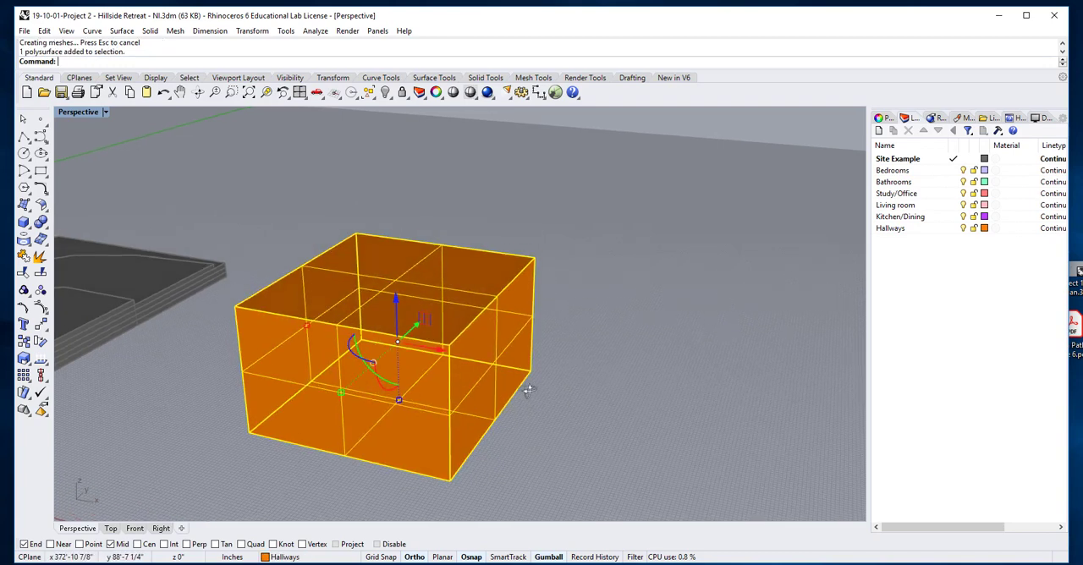
click(632, 298)
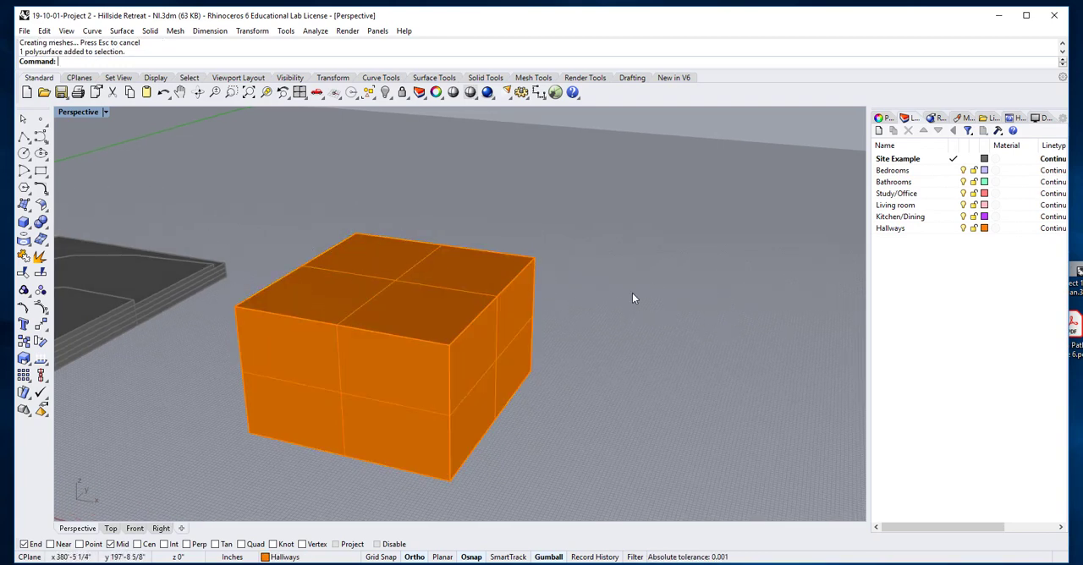
click(490, 362)
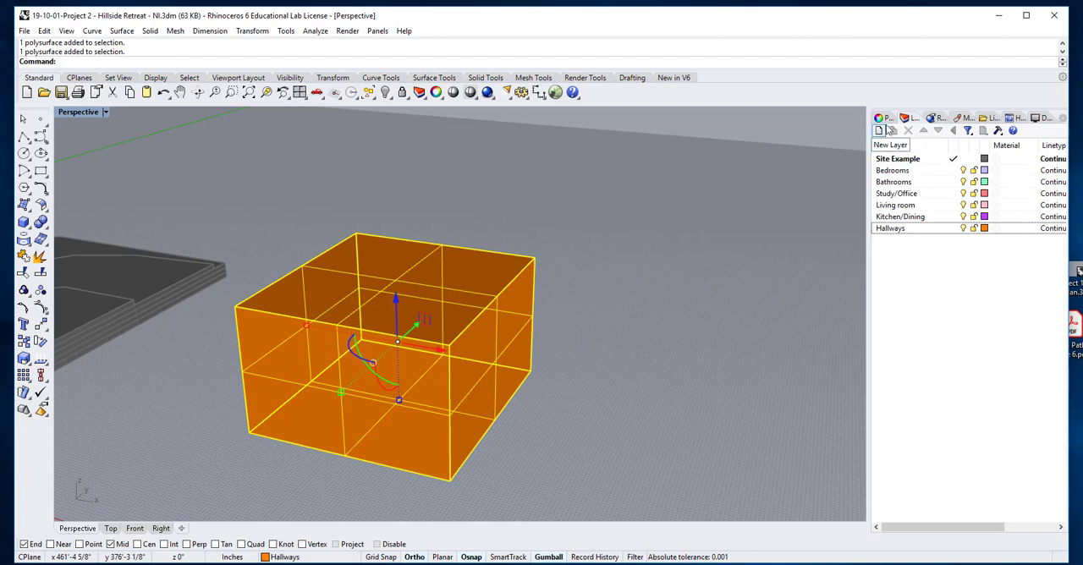
click(881, 119)
click(973, 383)
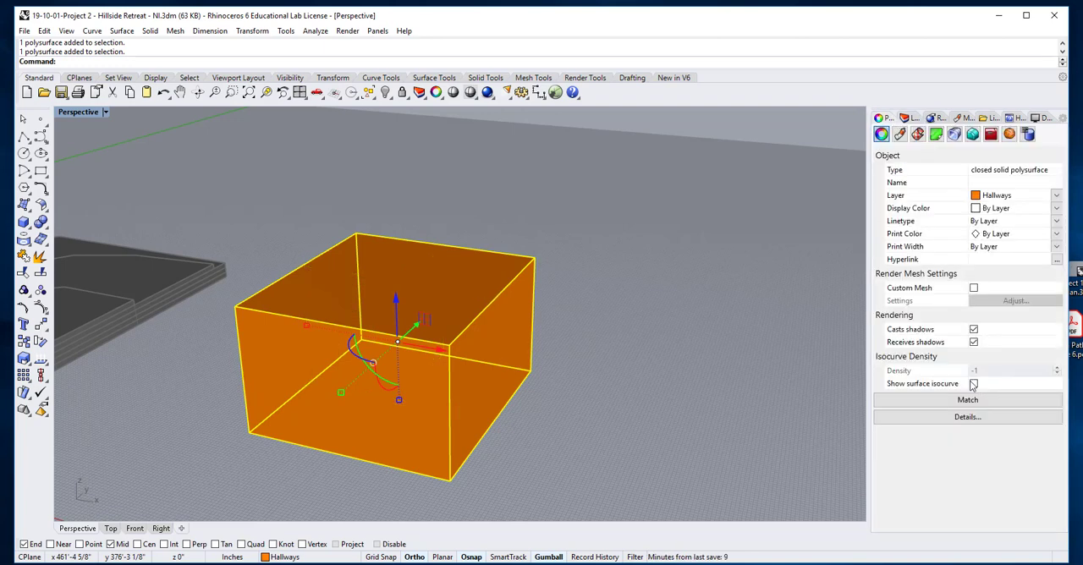
click(682, 394)
right_click(683, 393)
click(694, 333)
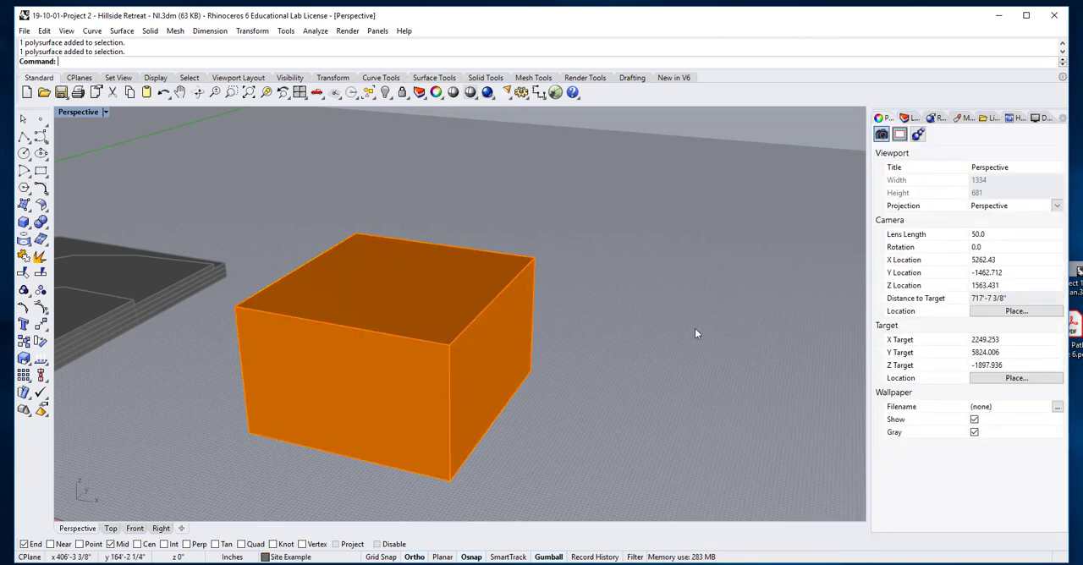
Rotate the whole Hallways box 60 degrees about its vertical axis
click(402, 365)
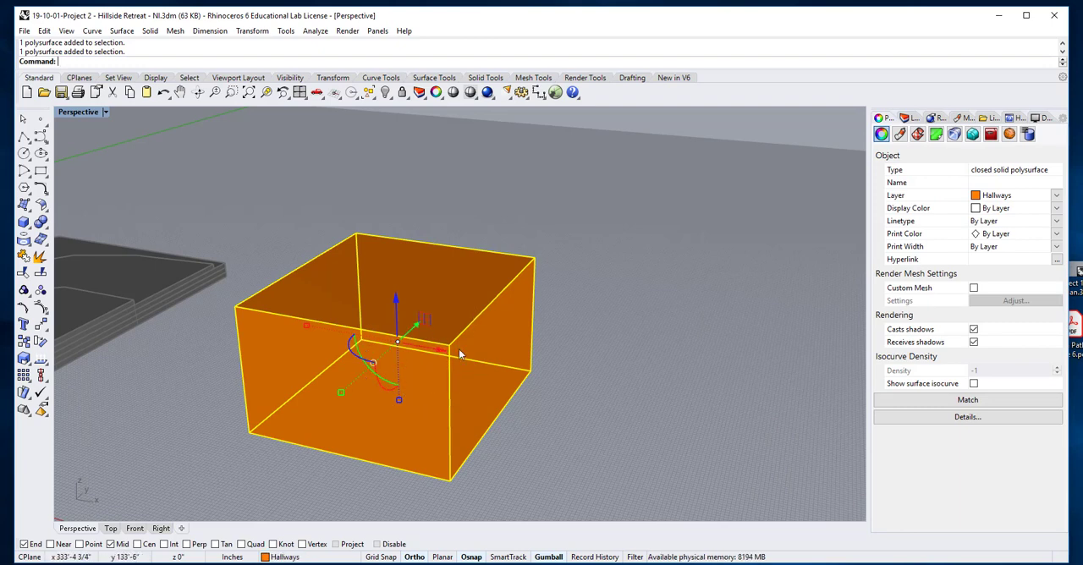
scroll(576, 320, down, 5)
right_drag(576, 320, 609, 304)
scroll(508, 347, up, 5)
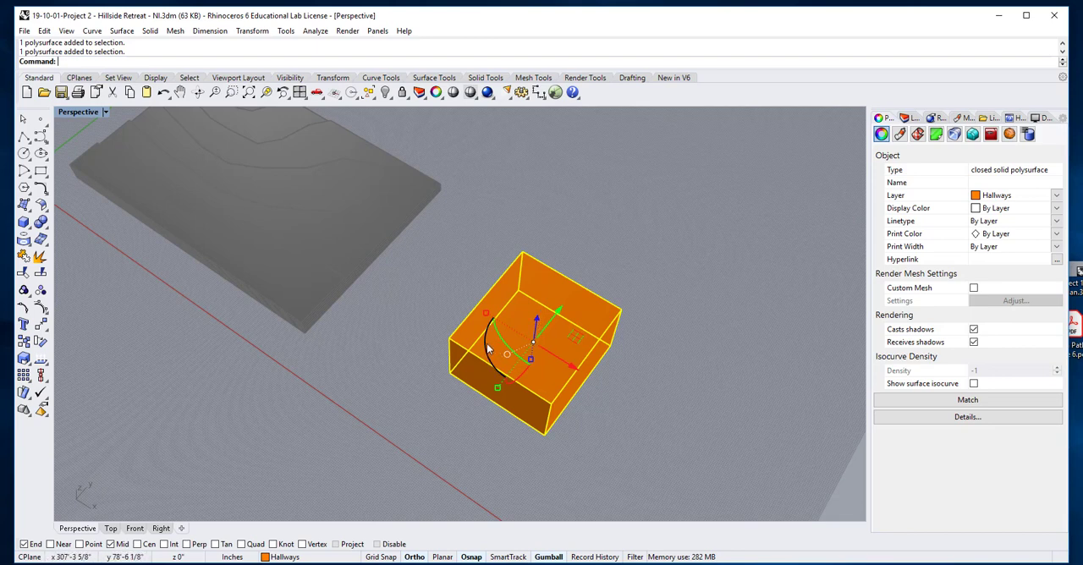
click(486, 347)
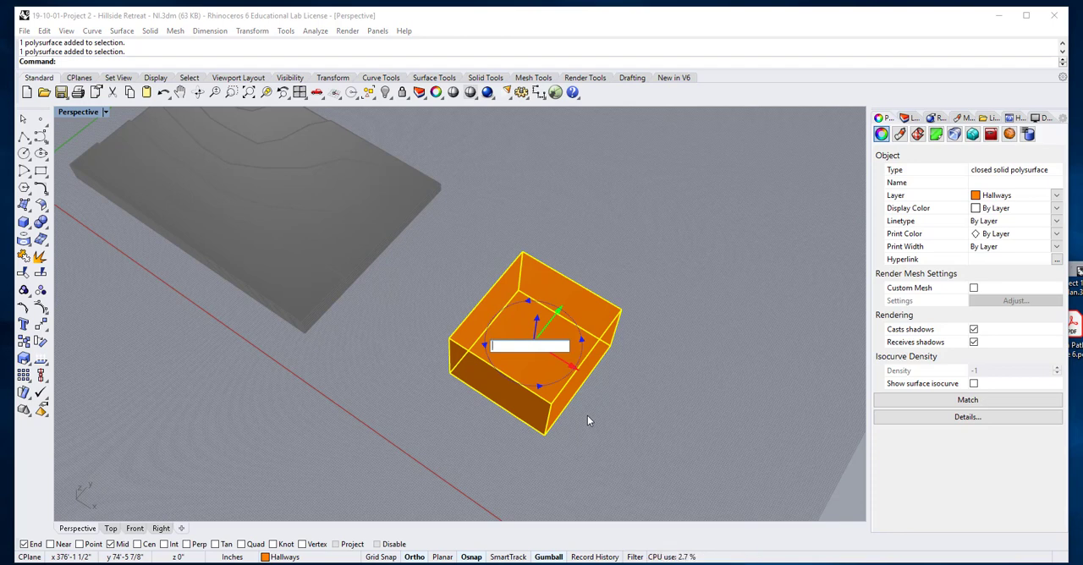
text(60)
key(Return)
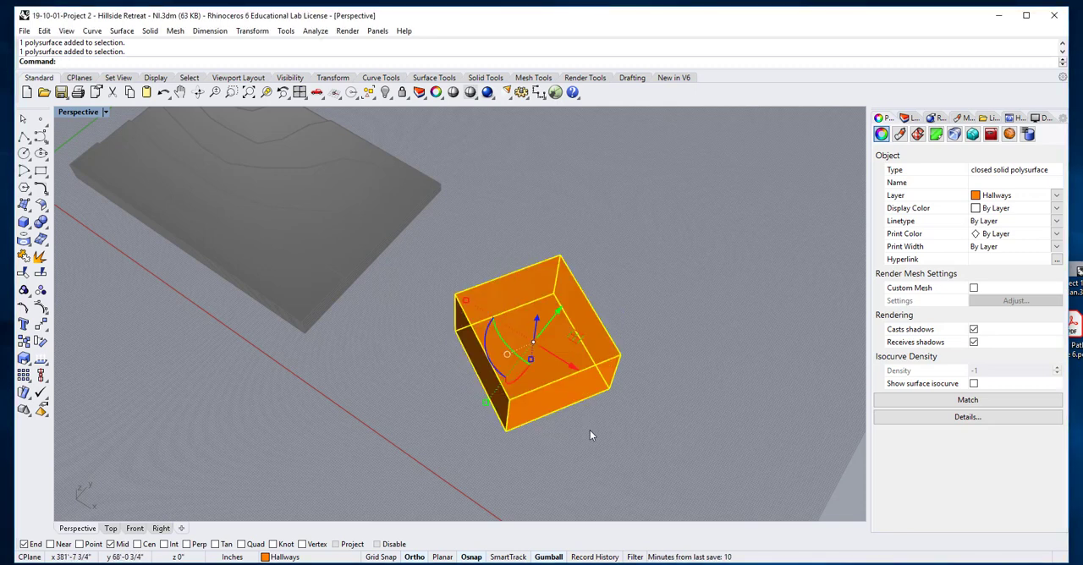
click(594, 436)
click(545, 393)
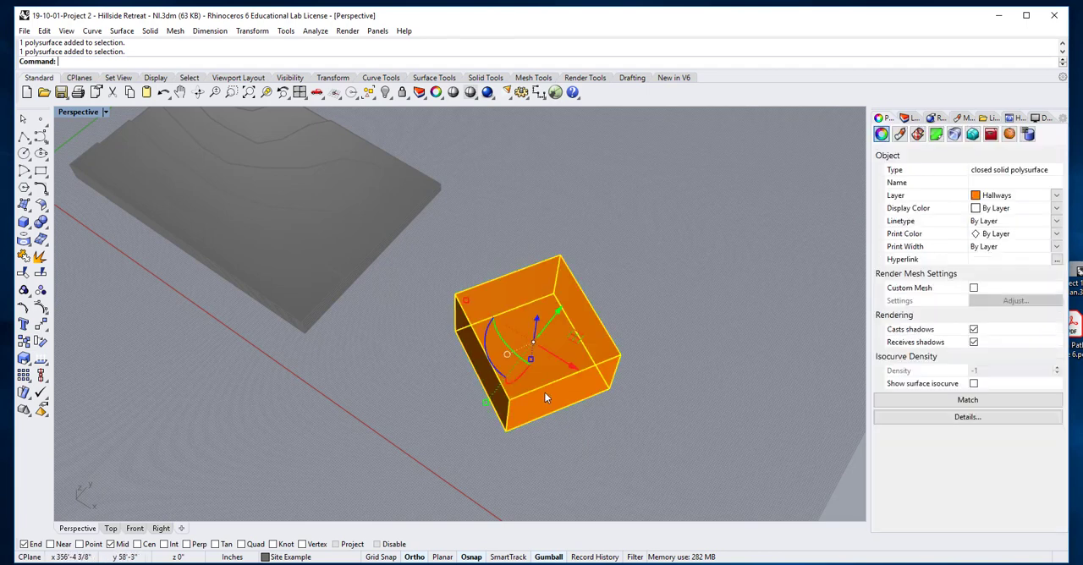
Rotate the Hallways box by -80 degrees about its vertical axis and deselect it
click(487, 339)
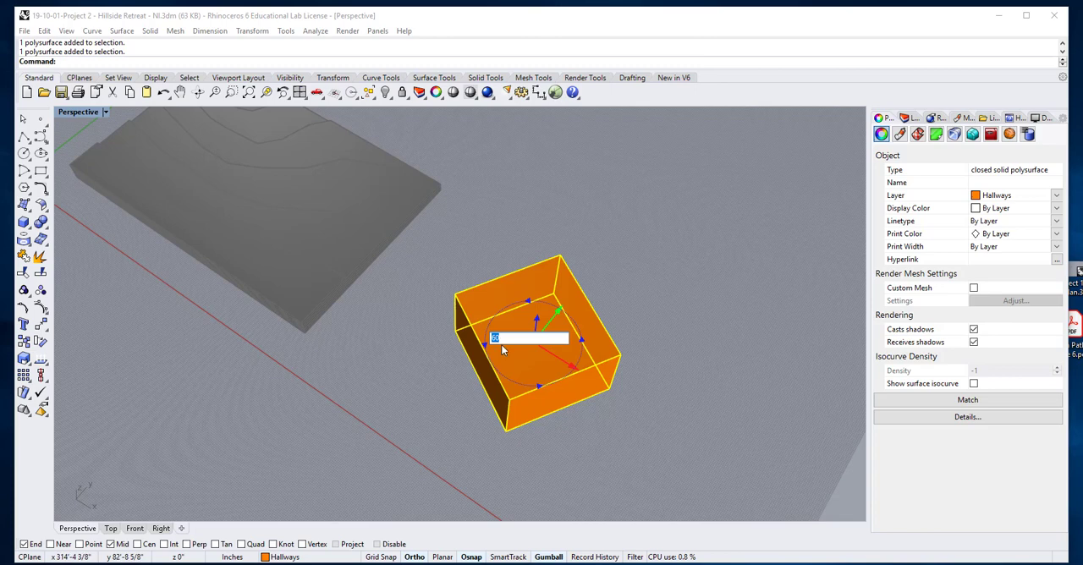
key(Left)
text(-80)
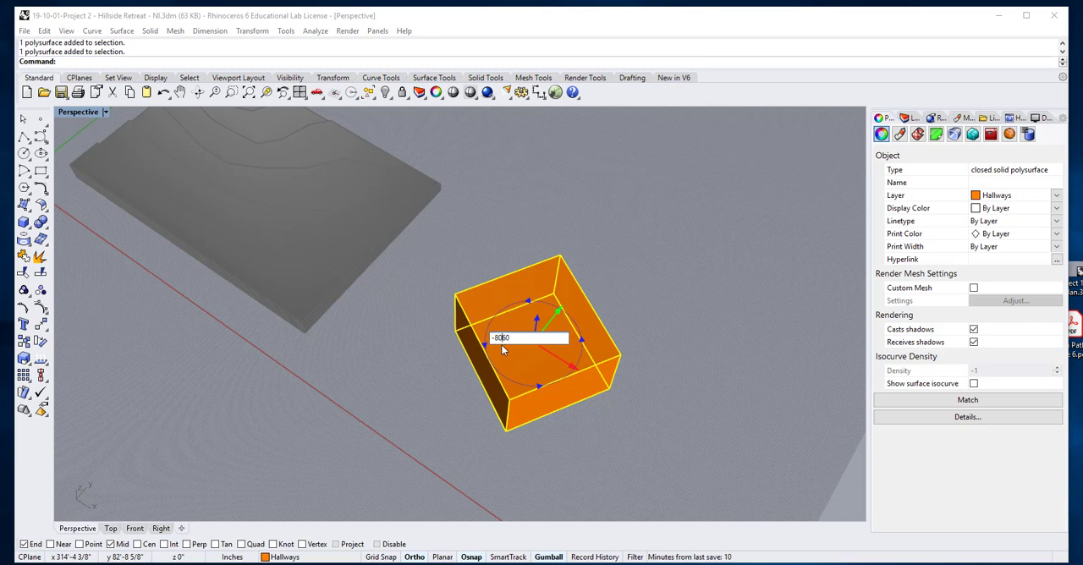
key(Delete)
key(Delete)
key(Return)
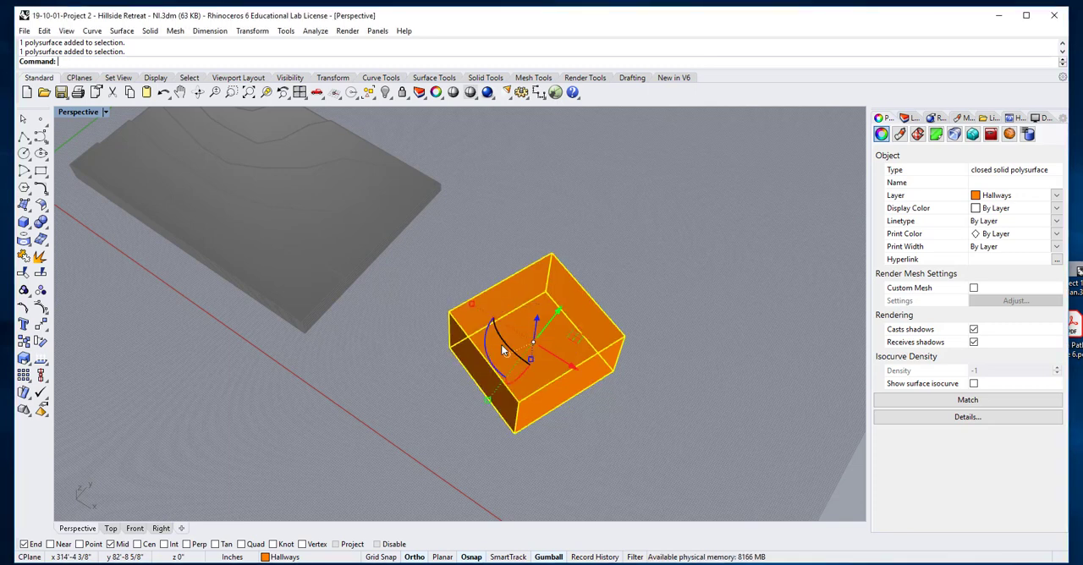
click(600, 414)
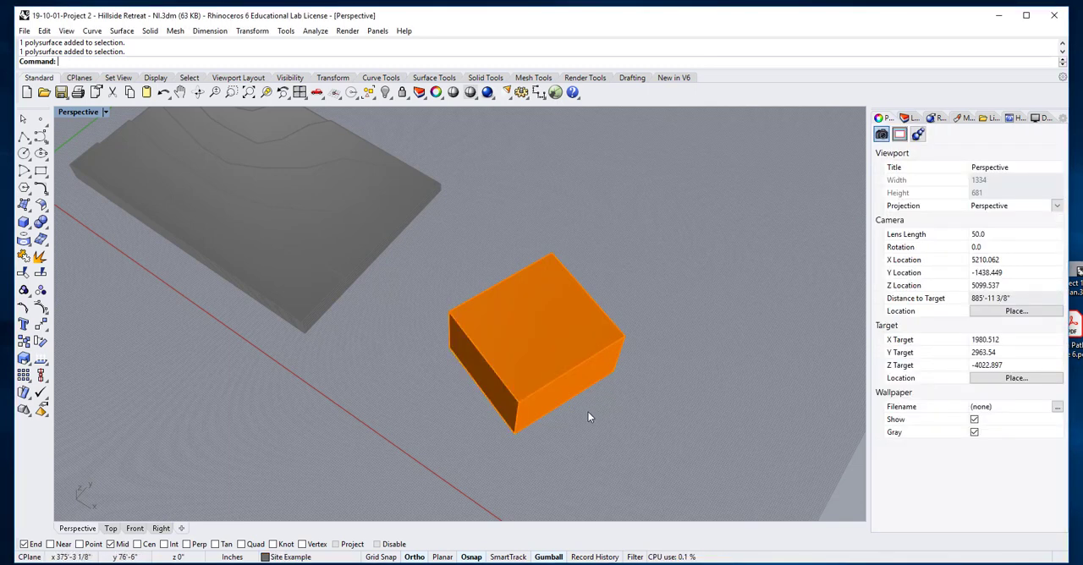
right_drag(588, 412, 557, 362)
scroll(570, 390, down, 6)
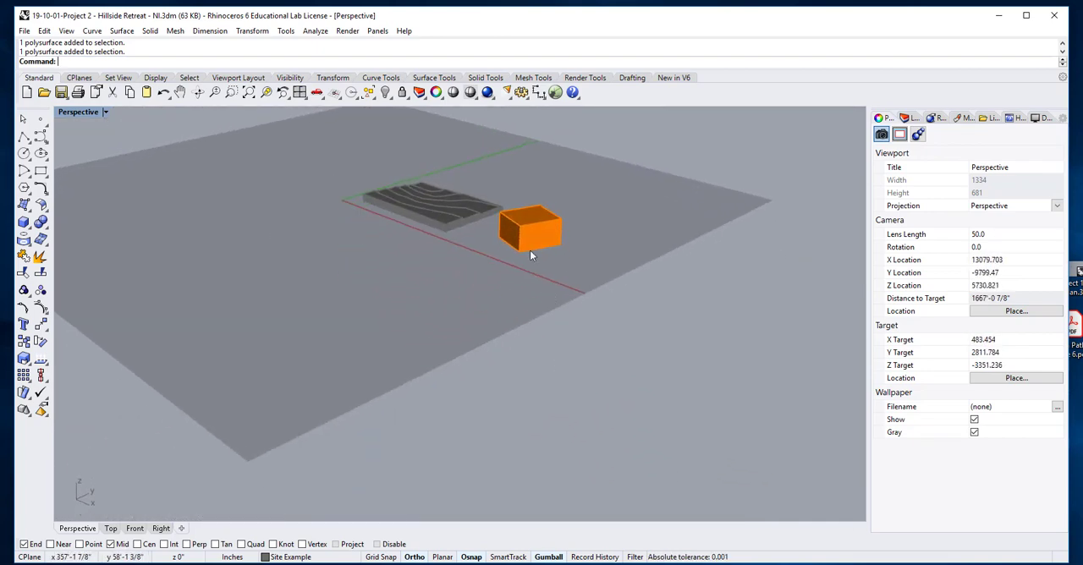
Undo both rotations of the Hallways box about its vertical axis, along with the change to its isocurve display
scroll(531, 249, up, 6)
click(531, 249)
right_drag(559, 276, 571, 296)
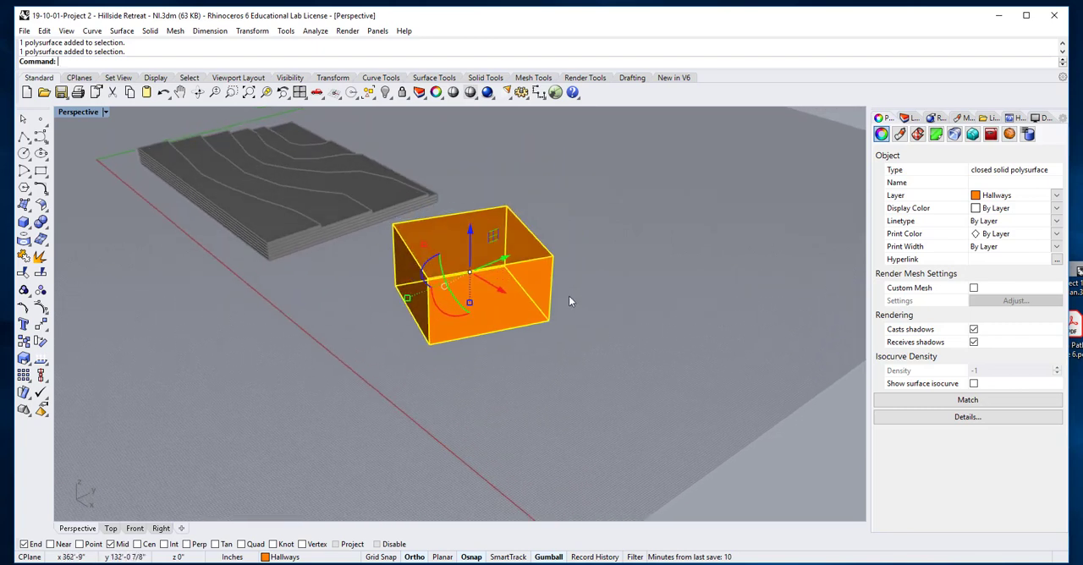
key(ctrl+z)
key(ctrl+z)
click(523, 338)
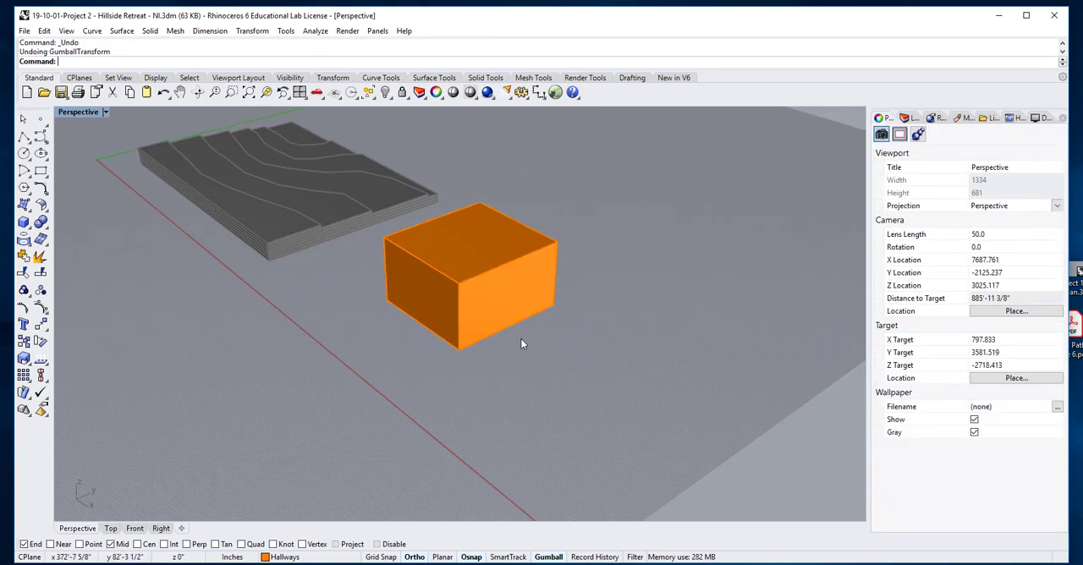
key(ctrl+z)
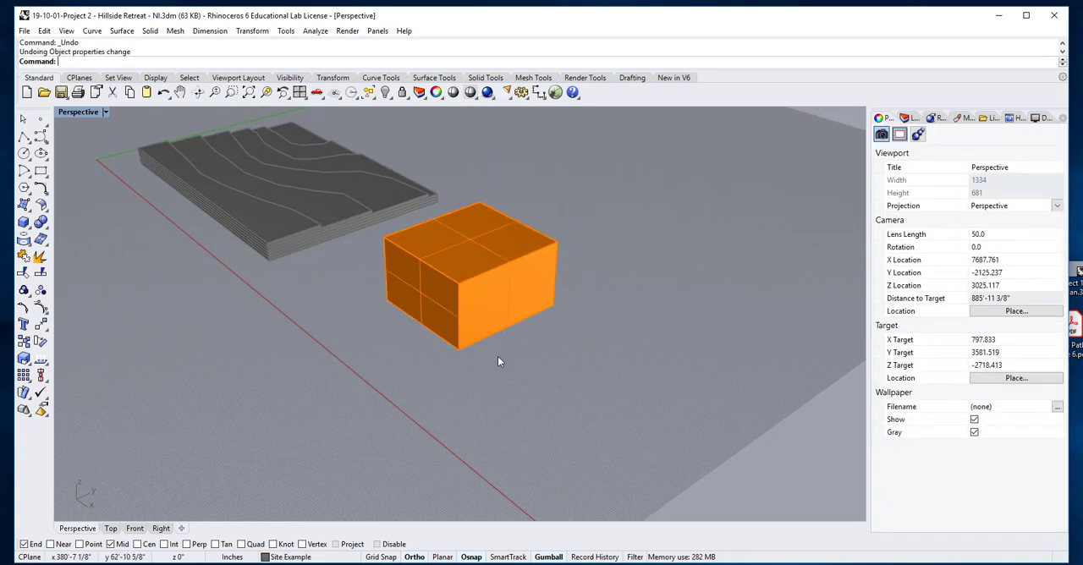
Turn off the surface isocurve display for the restored Hallways box and deselect it
click(439, 242)
click(973, 384)
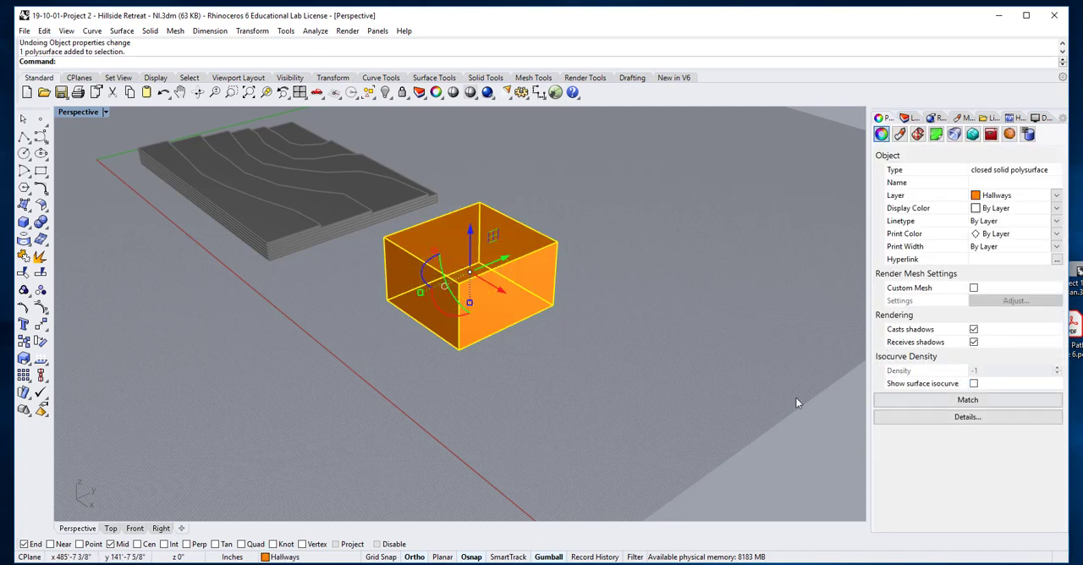
click(513, 344)
right_drag(515, 343, 546, 377)
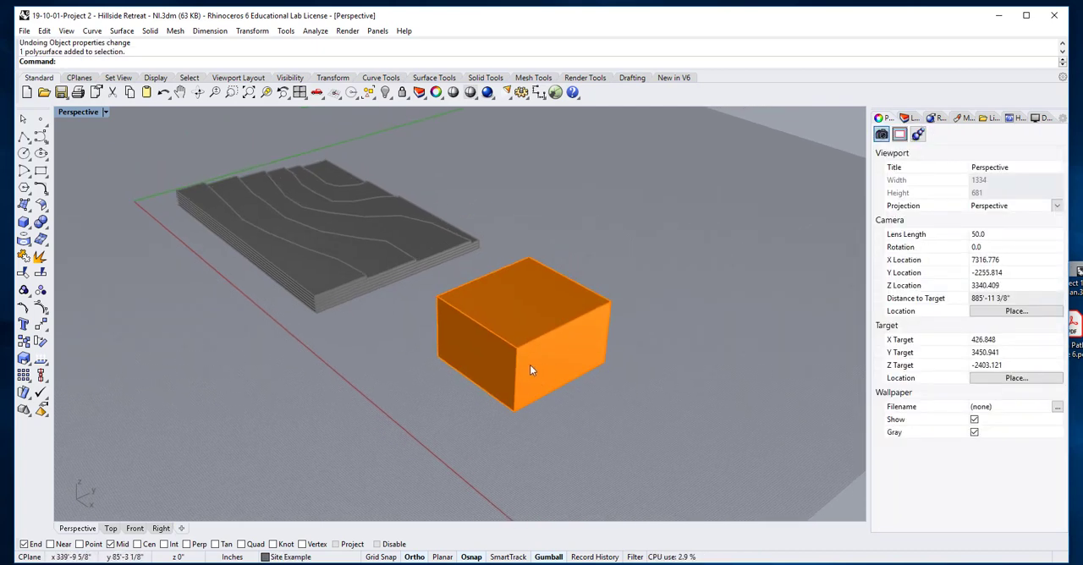
Try rotating the Hallways box 90 degrees about its X axis with the gumball, and undo the rotation
click(531, 366)
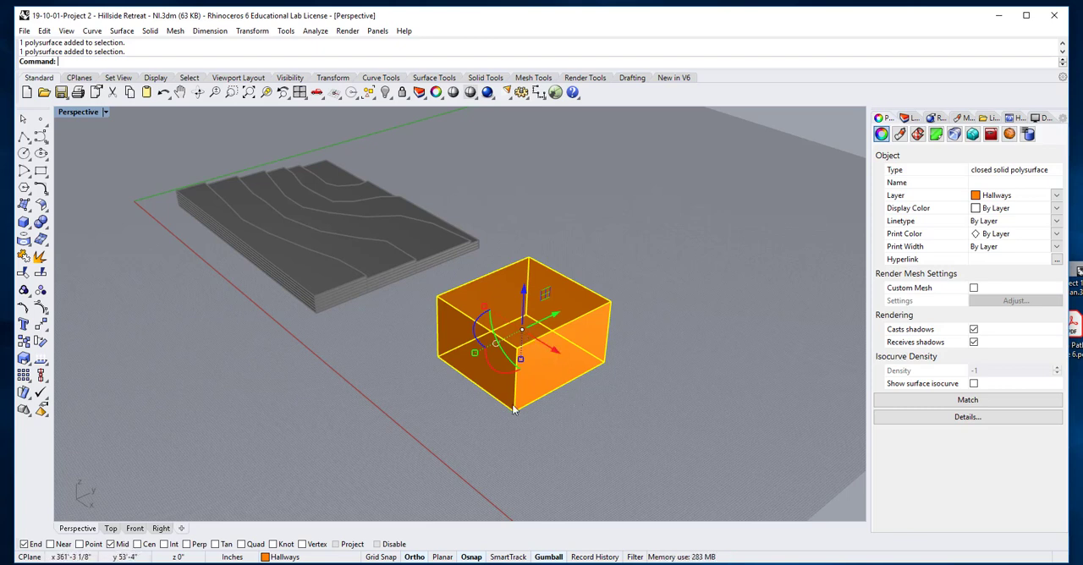
click(492, 372)
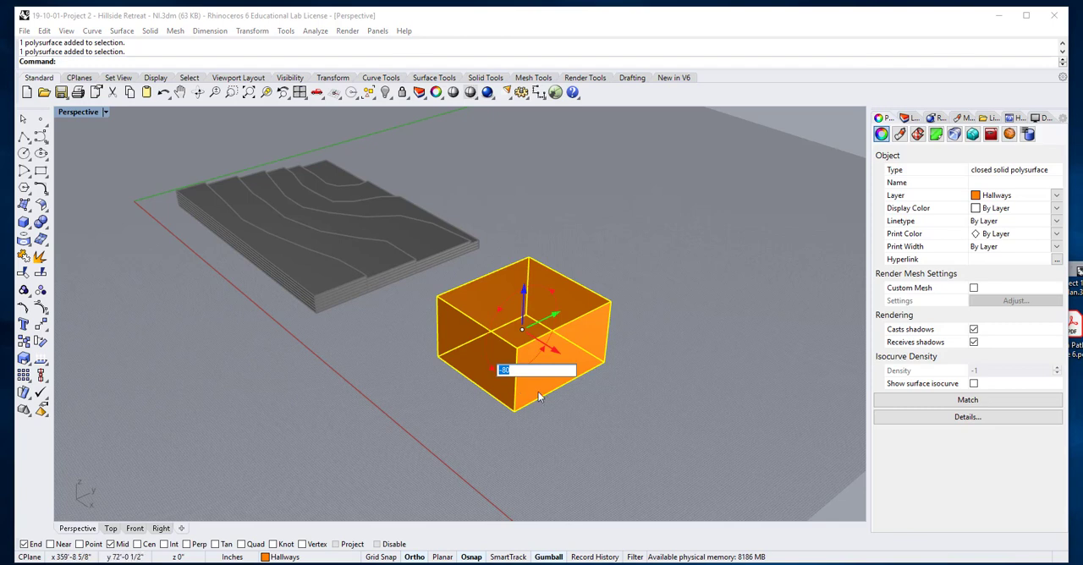
key(BackSpace)
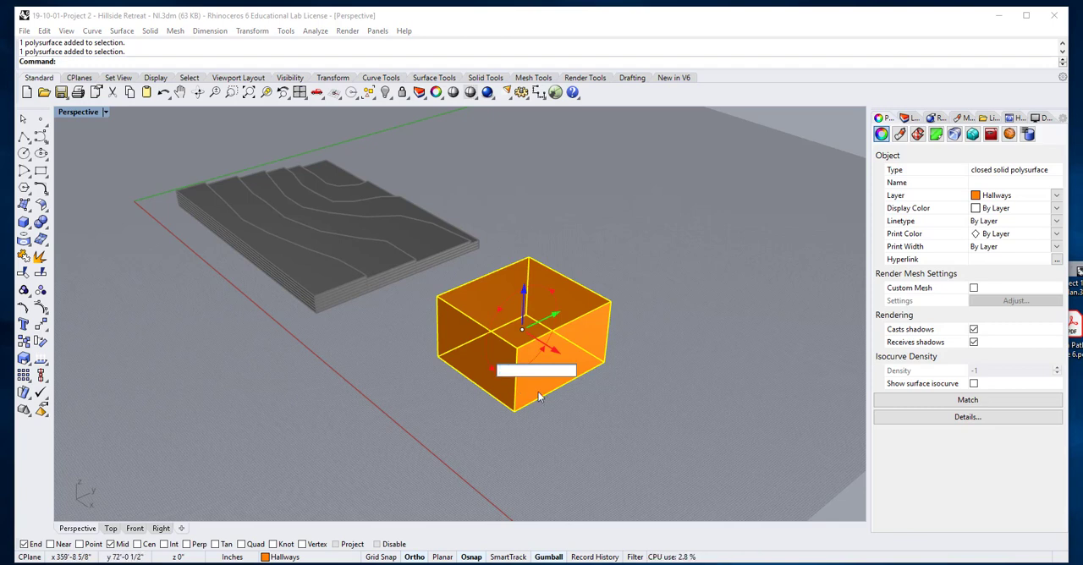
text(90)
key(Return)
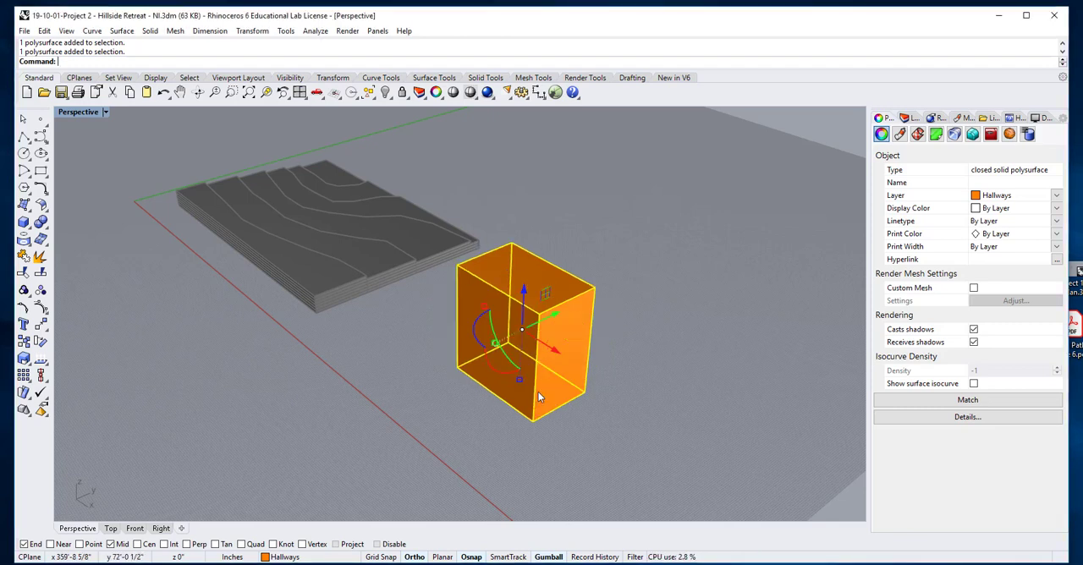
click(592, 443)
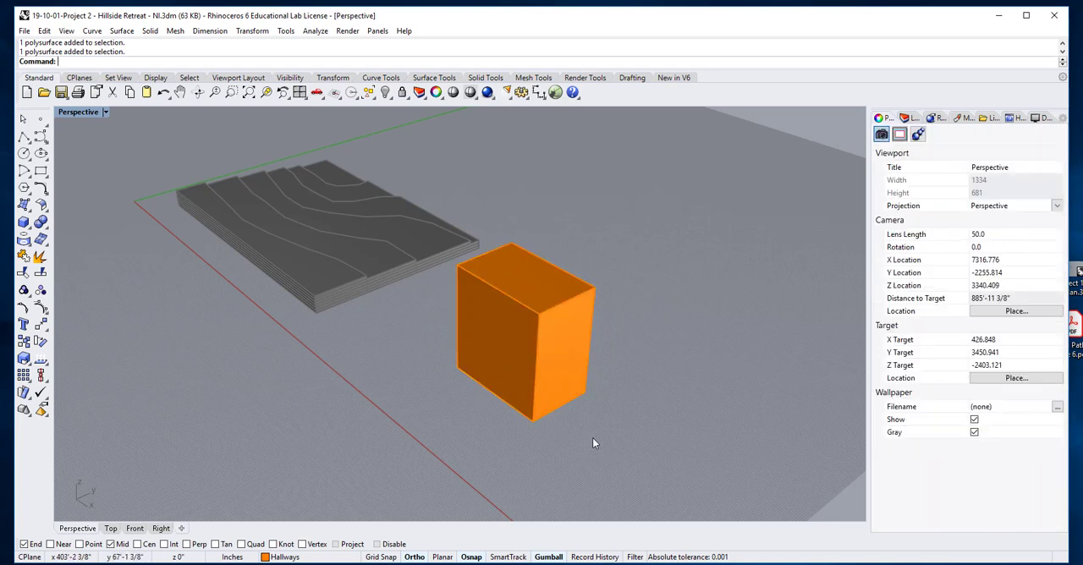
key(ctrl+z)
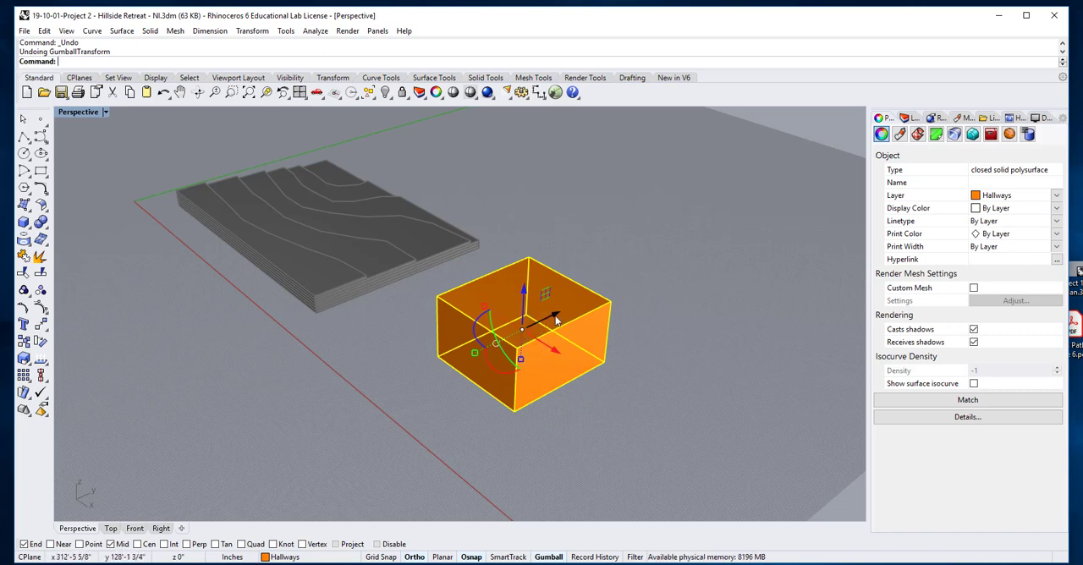
Try rotating the Hallways box 90 degrees about its Y axis with the gumball, and undo the rotation
click(507, 357)
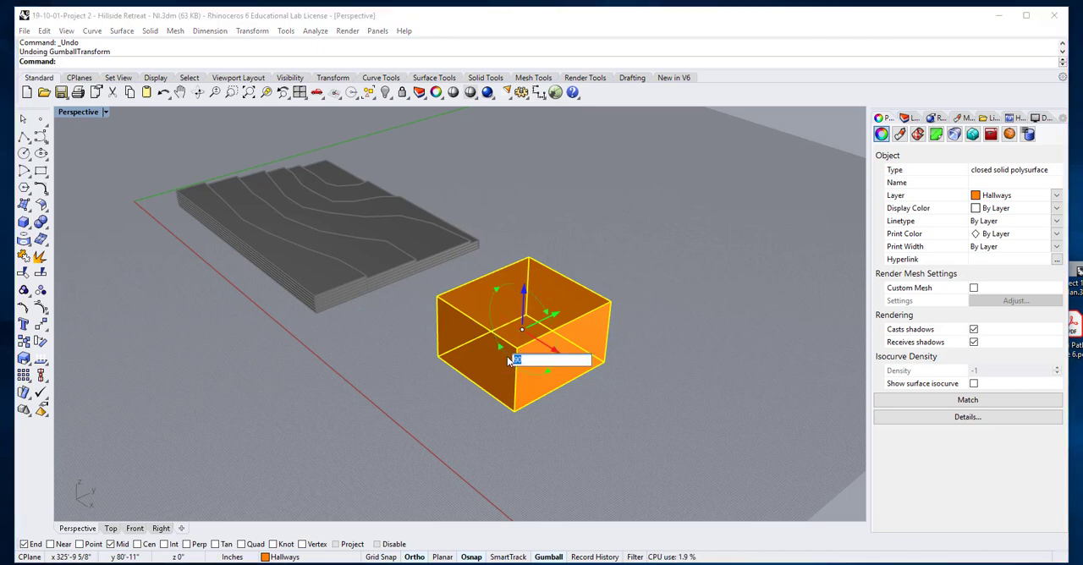
key(Return)
click(597, 423)
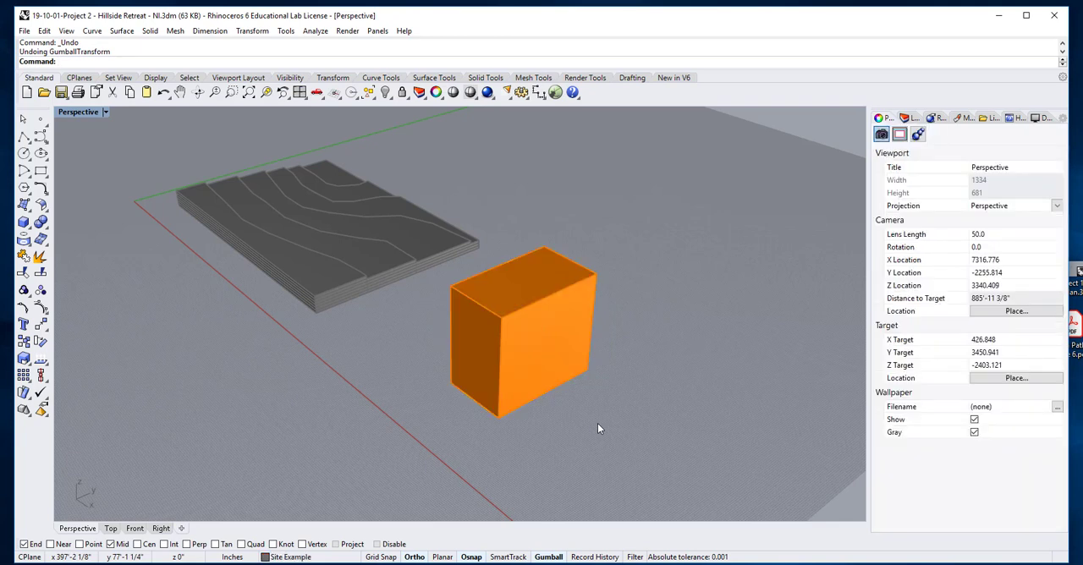
key(ctrl+z)
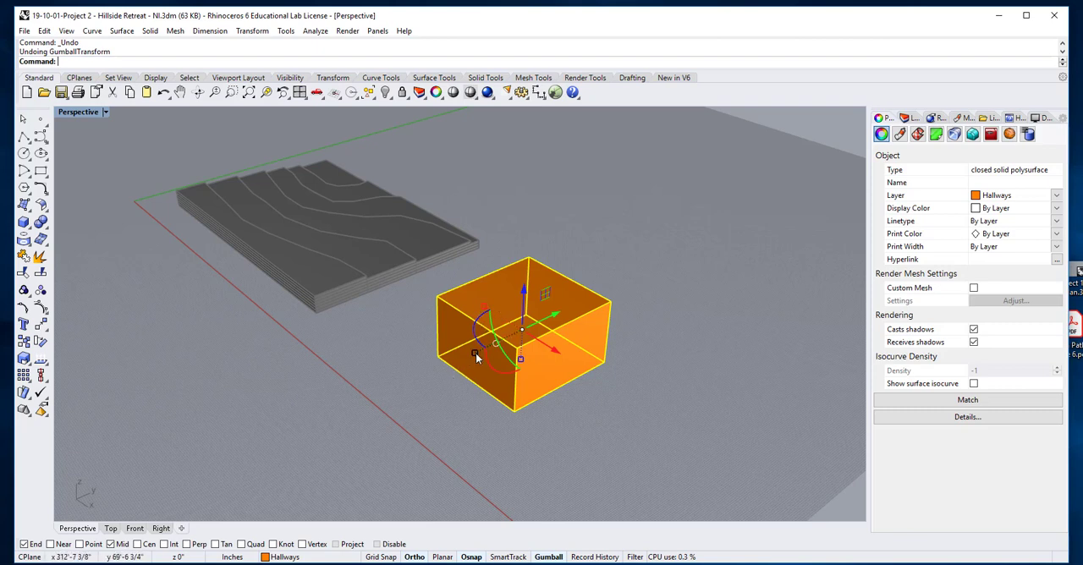
Stretch the Hallways box freehand along the Y axis with the gumball scale handle and deselect it
drag(477, 358, 451, 366)
click(551, 437)
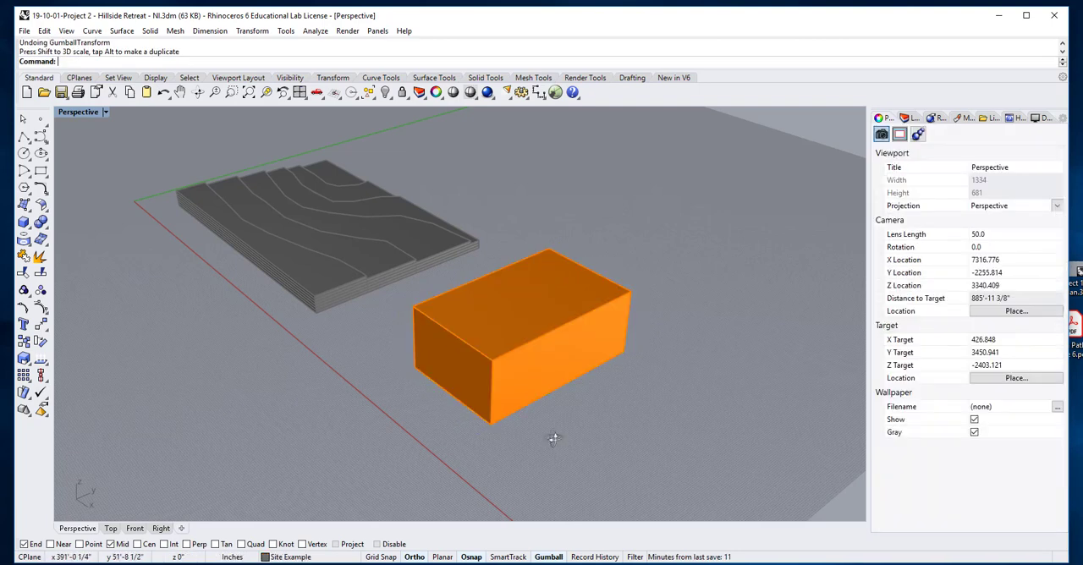
right_drag(554, 438, 539, 407)
Widen the Hallways box freehand along the X axis with the gumball scale handle and deselect it
click(550, 379)
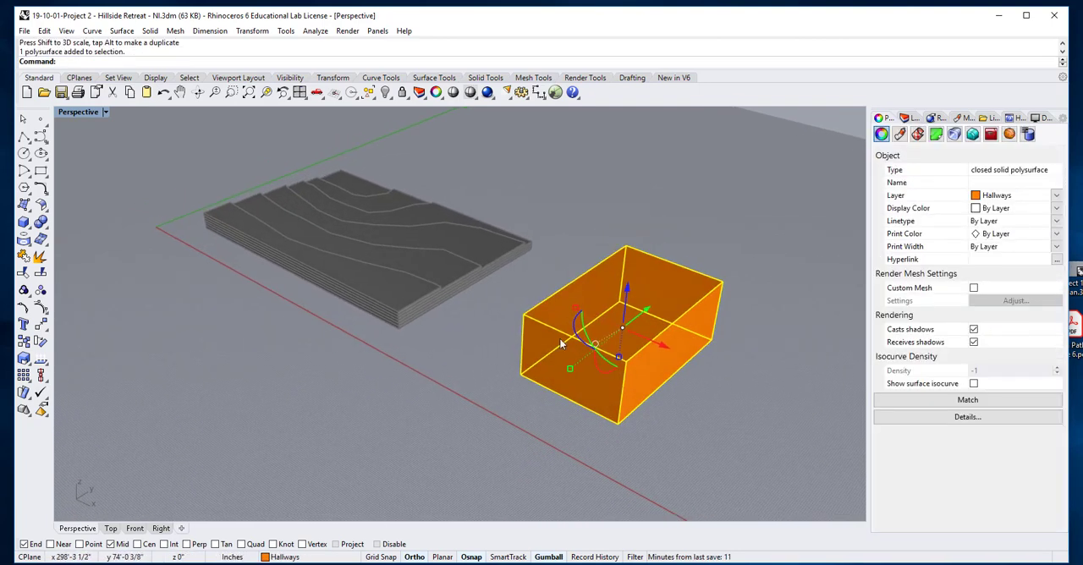
drag(575, 307, 550, 318)
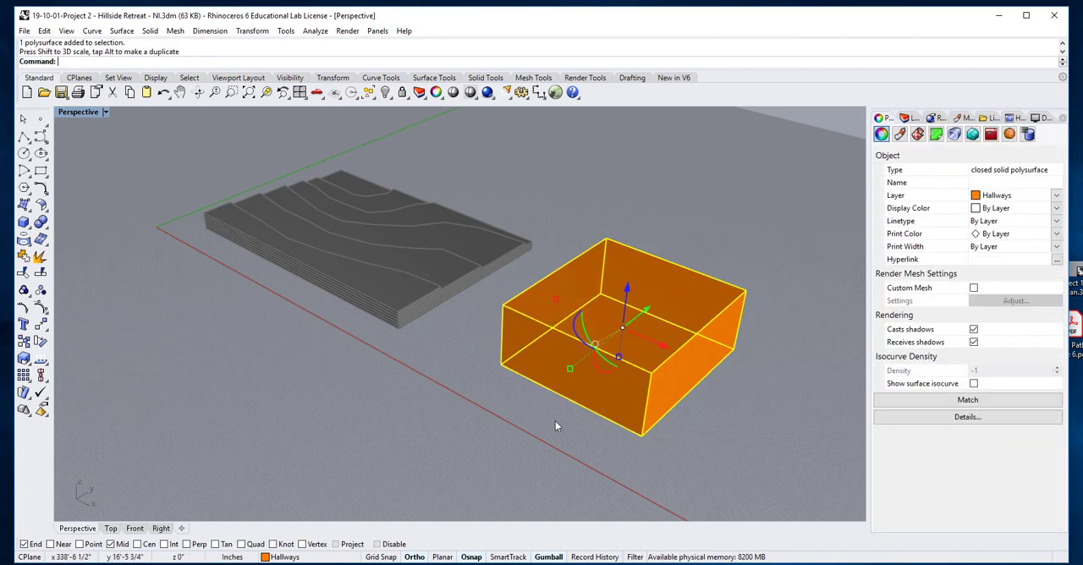
click(556, 421)
right_drag(594, 428, 576, 425)
Scale the Hallways box down slightly and uniformly in all three directions using the gumball, and deselect it
click(567, 332)
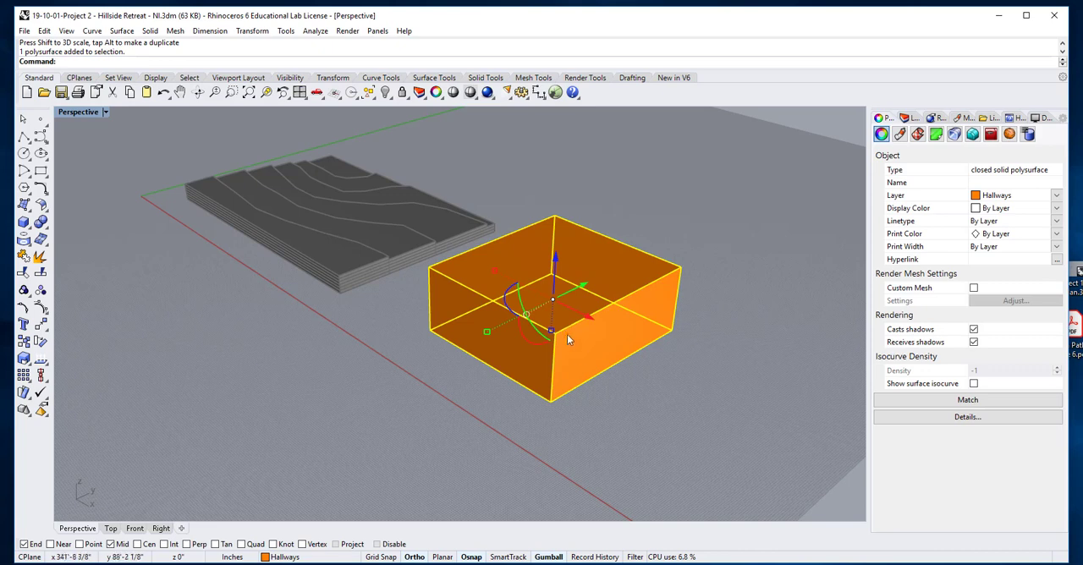
drag(551, 330, 582, 331)
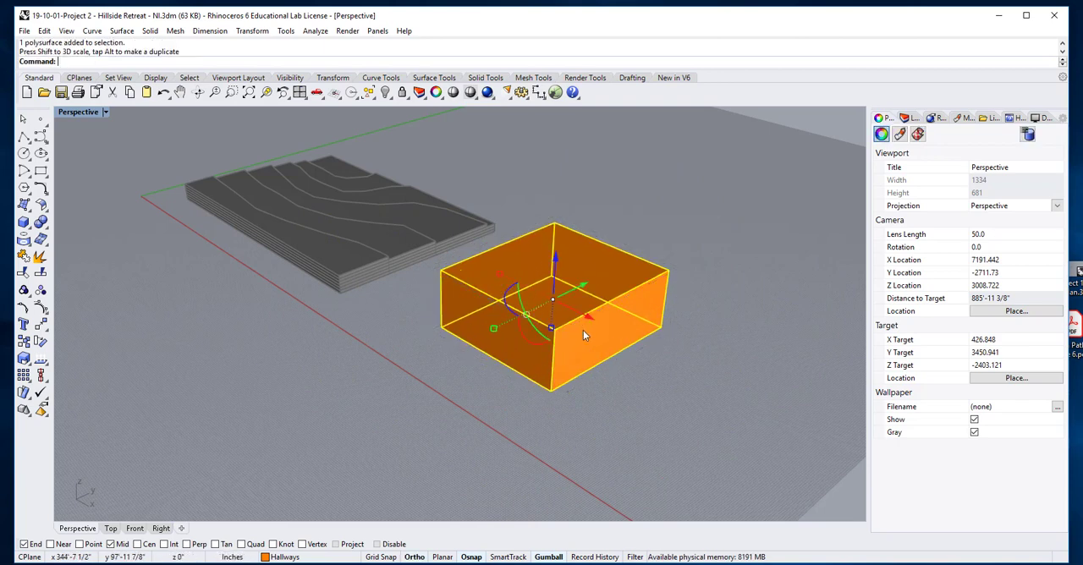
click(637, 408)
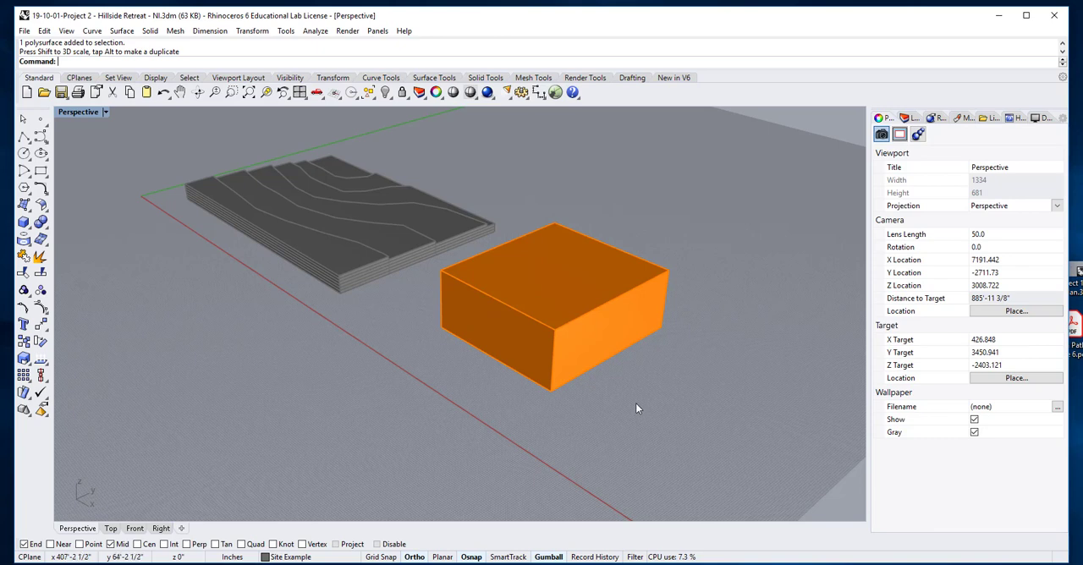
right_drag(635, 403, 599, 356)
click(599, 355)
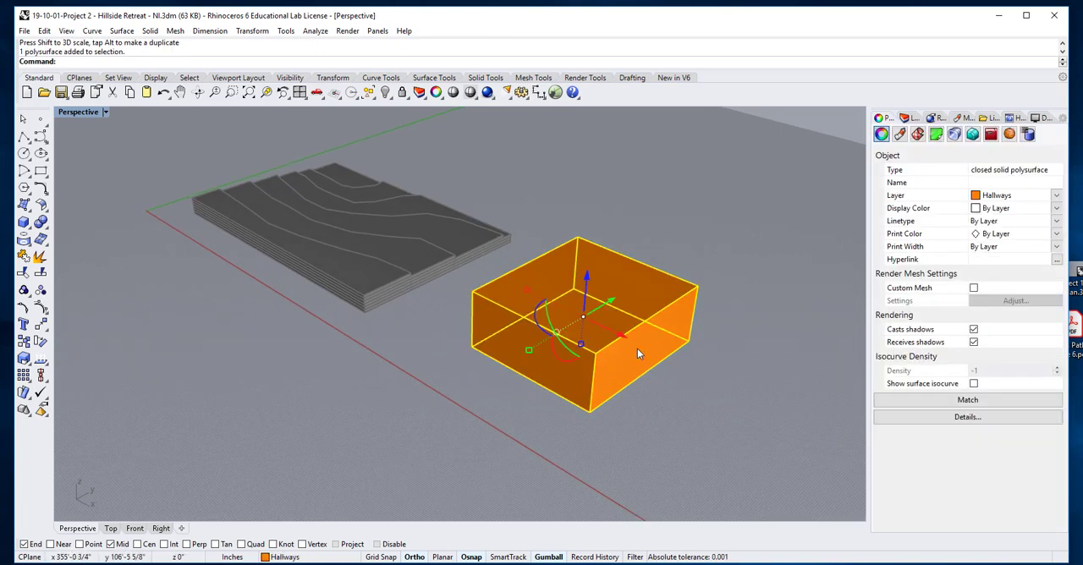
click(645, 418)
Duplicate the Hallways box a short distance along the Y axis with the Copy command and delete the duplicate
text(Copy)
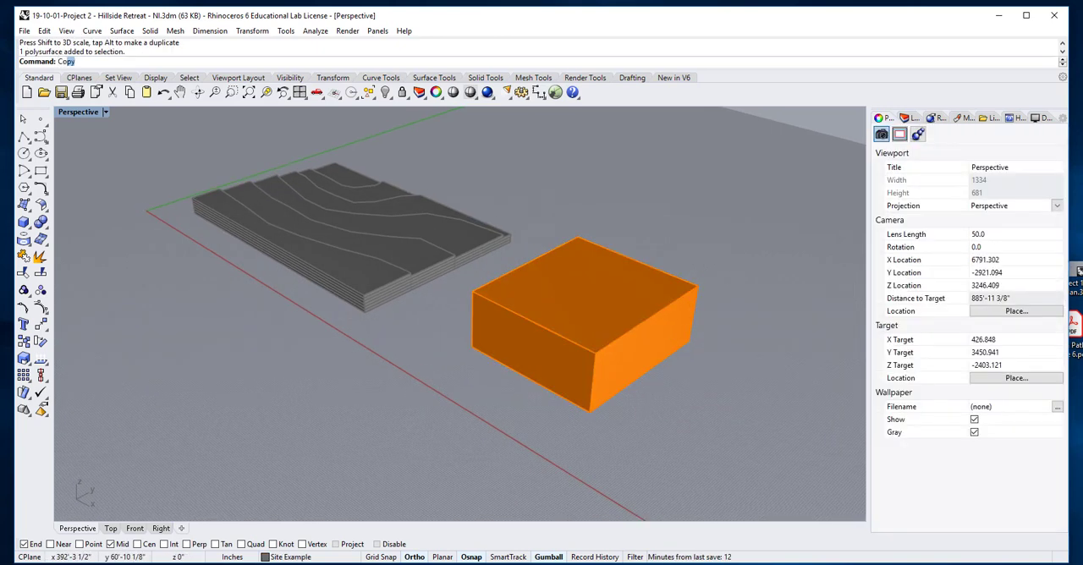
key(Return)
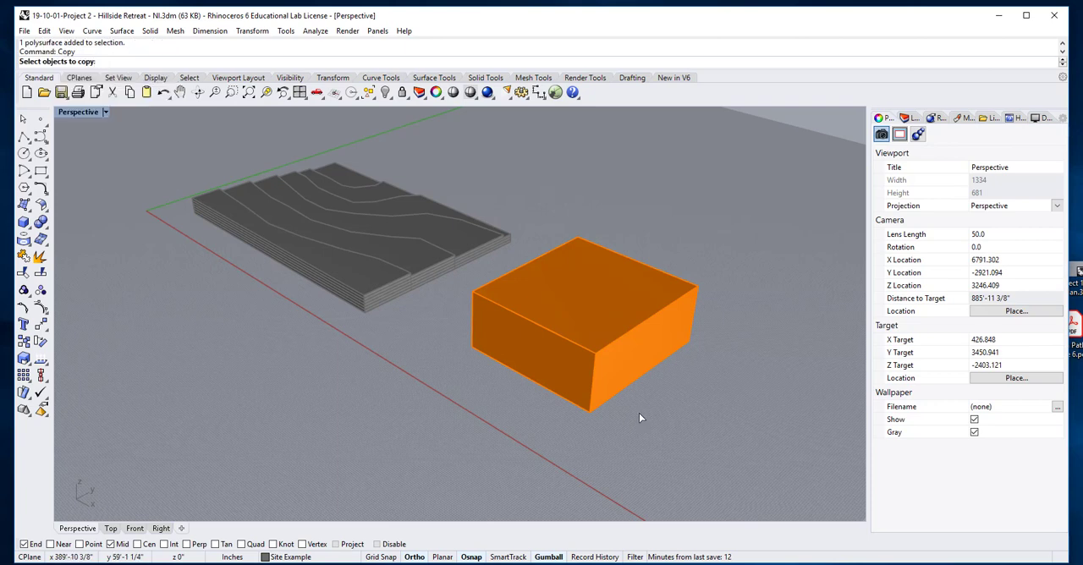
click(615, 390)
key(Return)
click(660, 394)
click(638, 430)
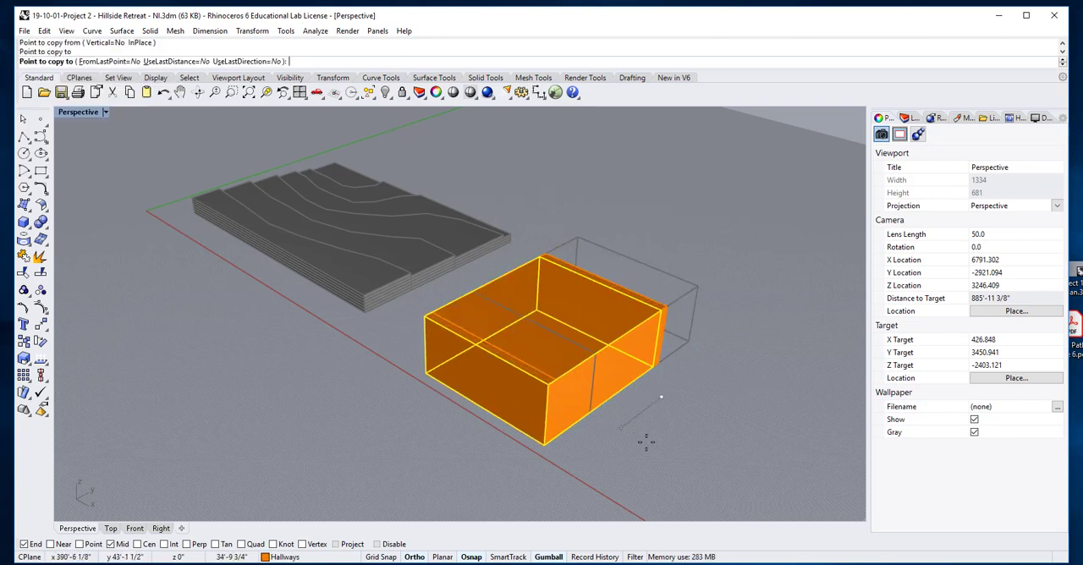
key(Return)
click(583, 408)
key(Delete)
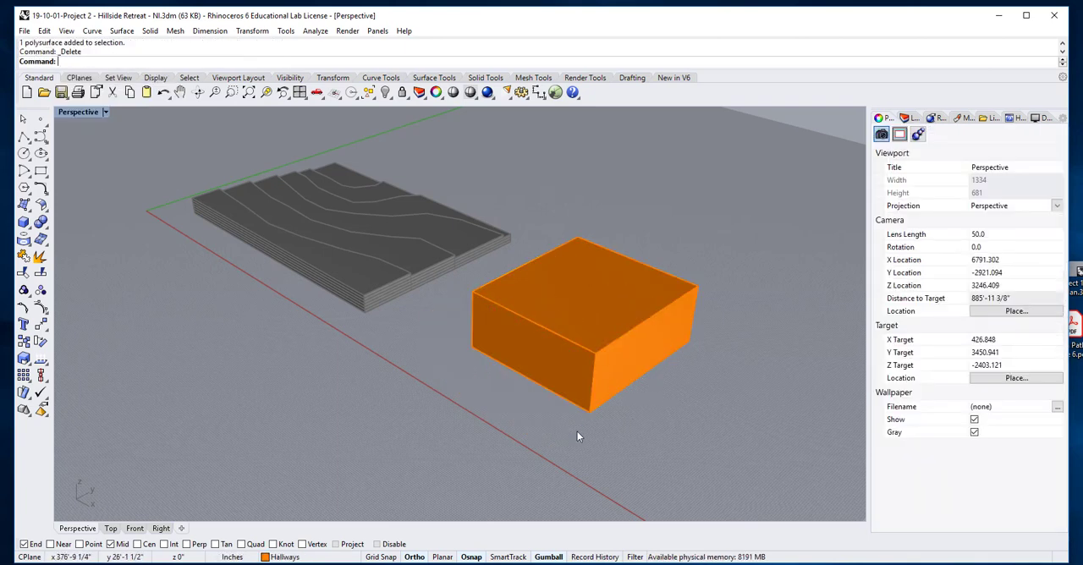
Duplicate the Hallways box along the positive X axis with the gumball, leaving the original in place
click(558, 377)
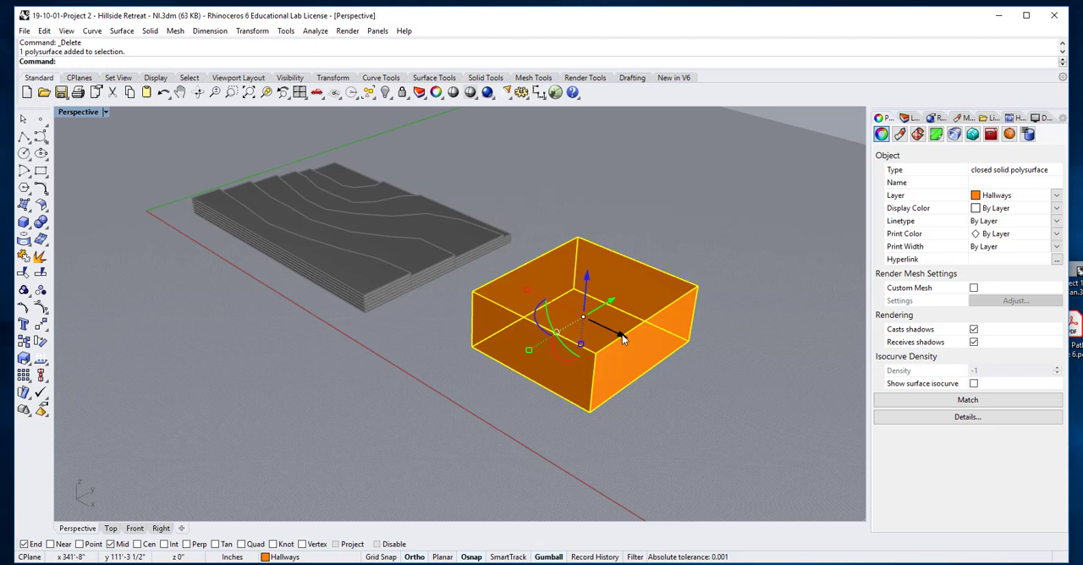
drag(621, 336, 784, 461)
key(alt)
click(607, 423)
Duplicate the original Hallways box along the positive Y axis with the gumball so the copy stands behind it
click(602, 311)
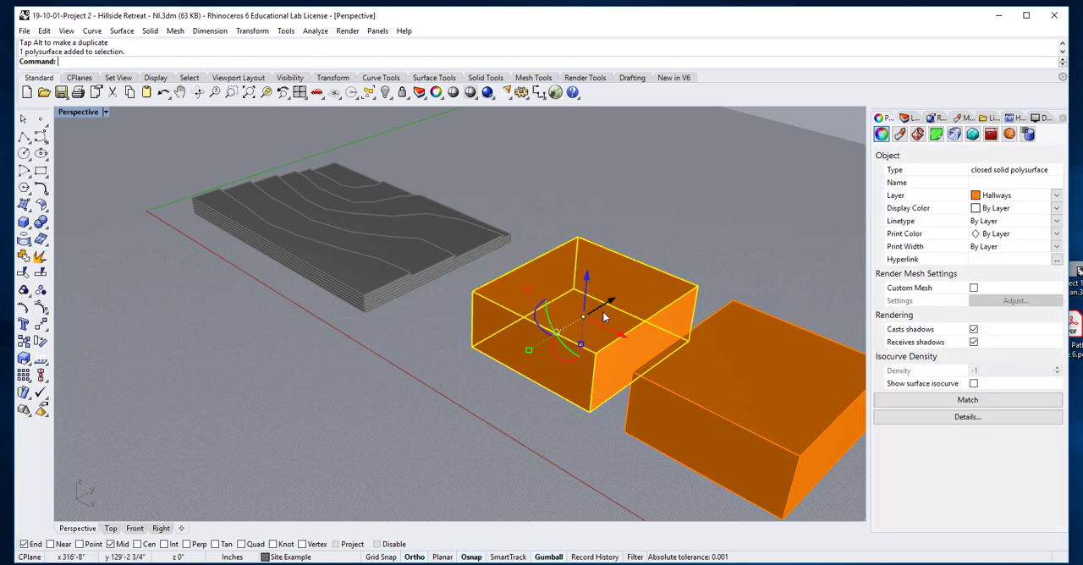
drag(615, 306, 754, 191)
key(alt)
click(655, 166)
Duplicate the original Hallways box straight up along the Z axis so the copy floats above it
click(612, 362)
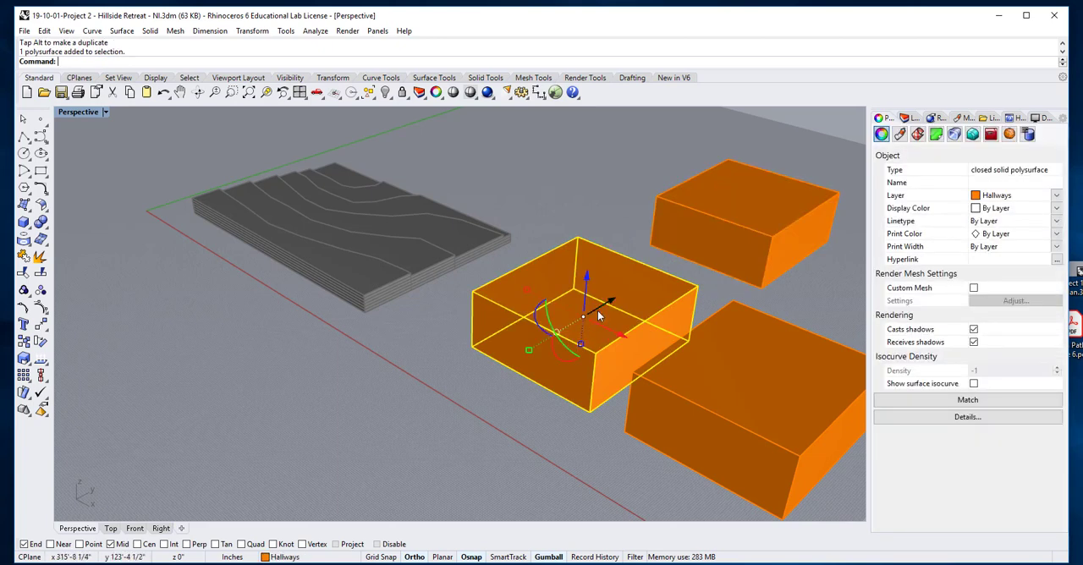
drag(593, 287, 592, 172)
key(alt)
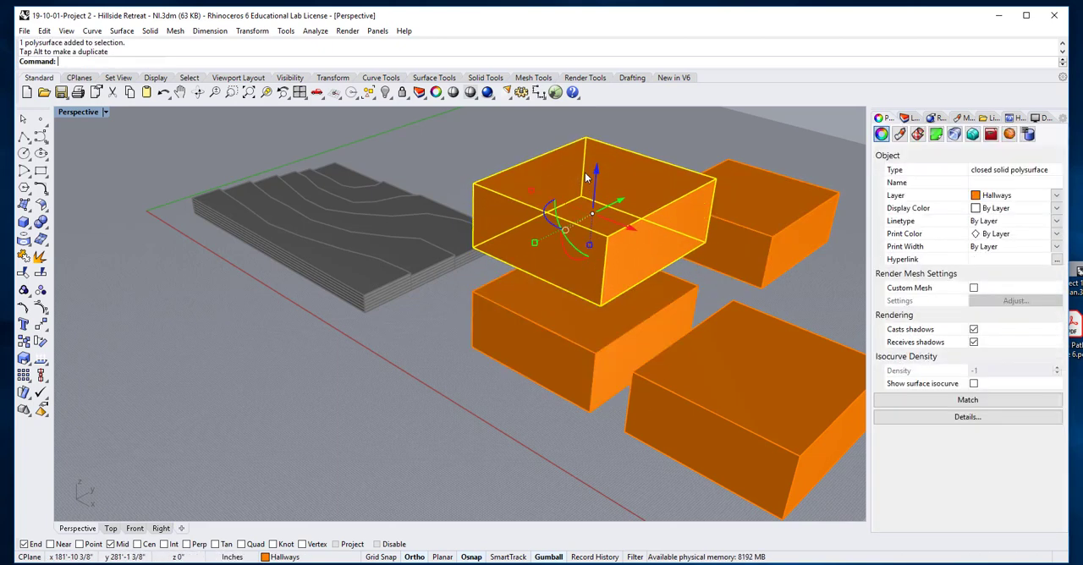
click(448, 427)
Inspect the arrangement of copies, selecting all four Hallways boxes together and clearing the selection
scroll(471, 385, down, 5)
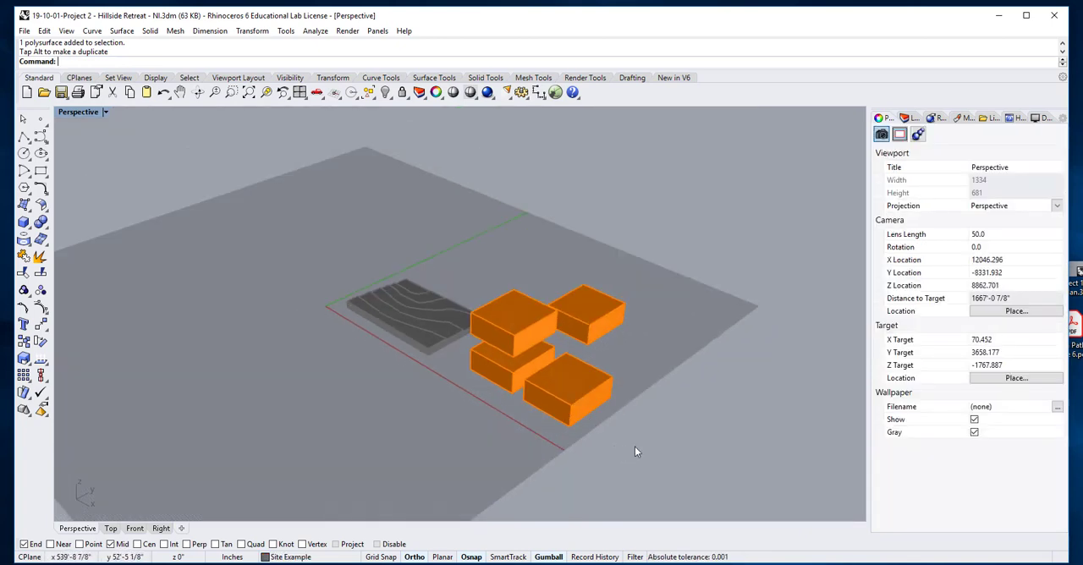
right_drag(634, 446, 614, 442)
scroll(608, 436, up, 2)
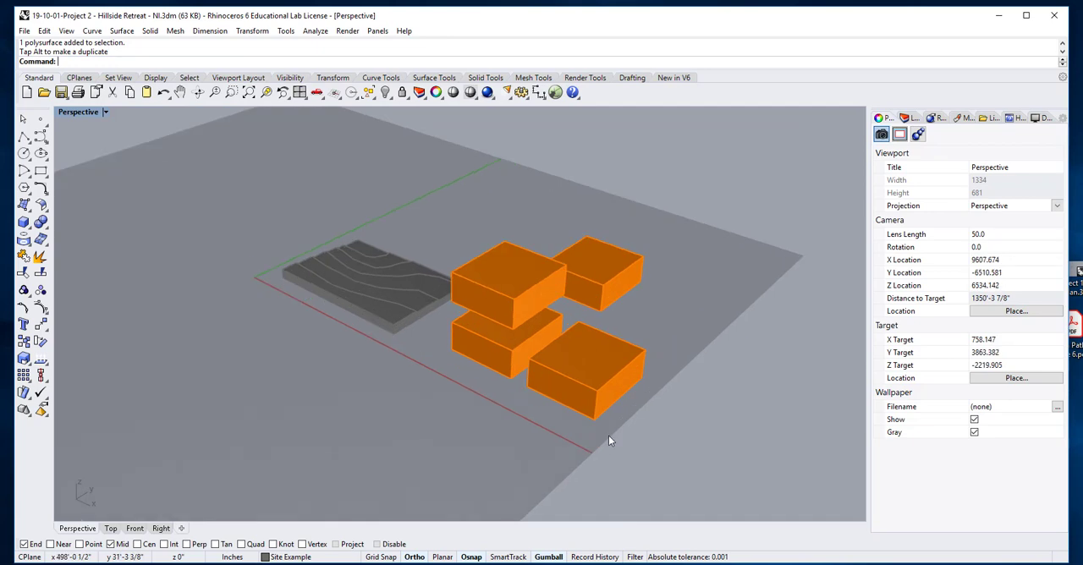
scroll(609, 436, up, 2)
drag(587, 343, 483, 189)
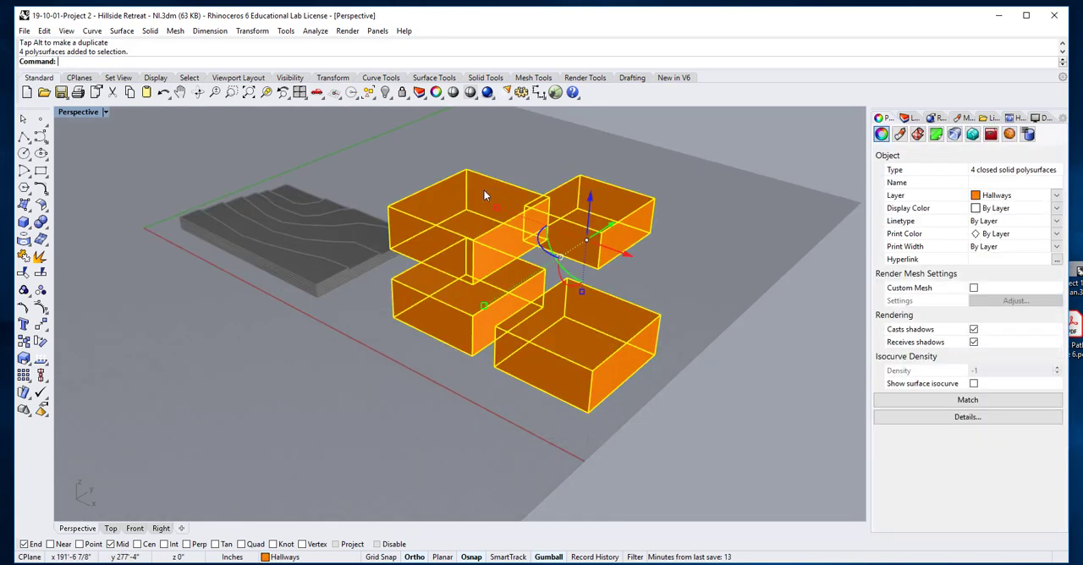
click(430, 364)
Sub-select only the front face of the Hallways copy placed along the X axis and clear the selection
scroll(546, 379, up, 4)
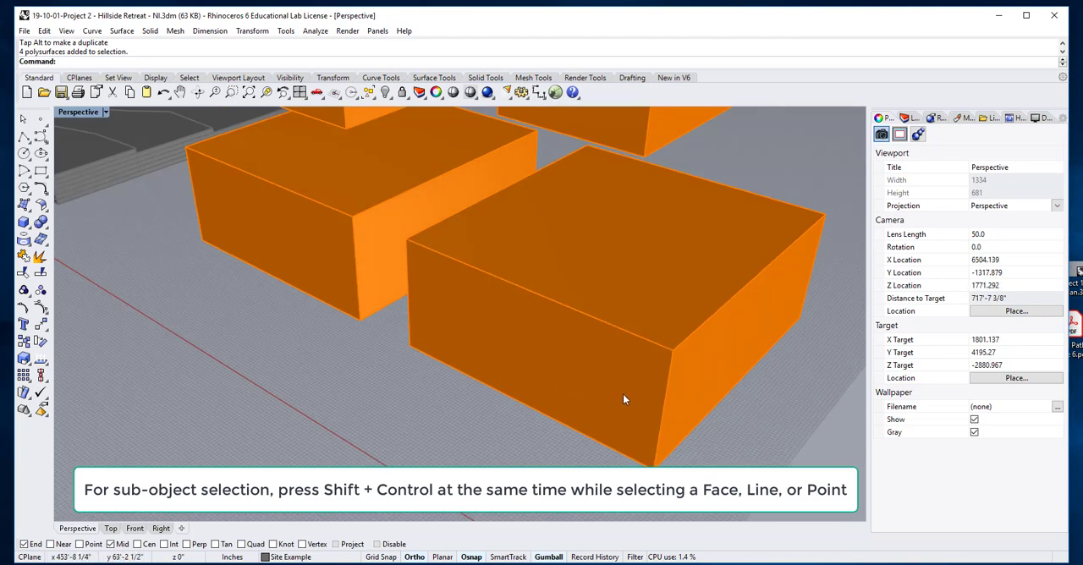
ctrl+shift+click(598, 398)
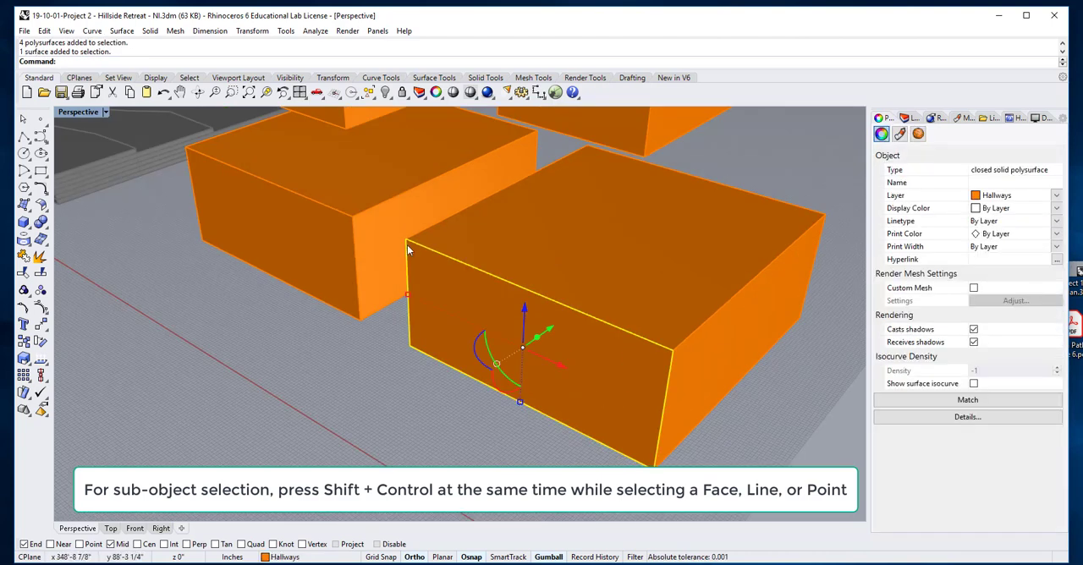
click(578, 468)
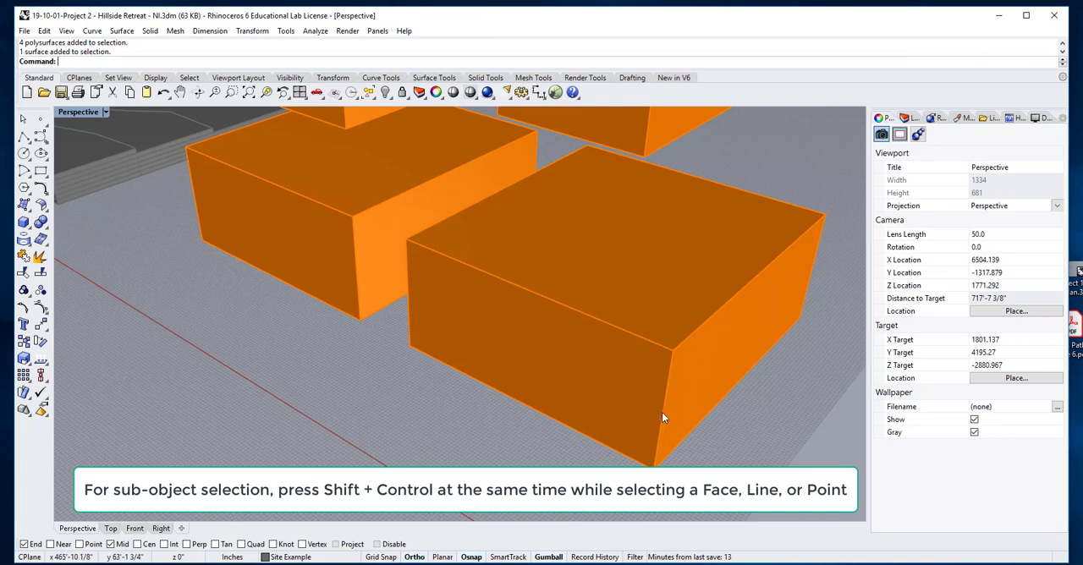
Sub-select the front vertical corner edge of the Hallways copy along the X axis, pull it outward in positive X and clear the selection
ctrl+shift+click(662, 415)
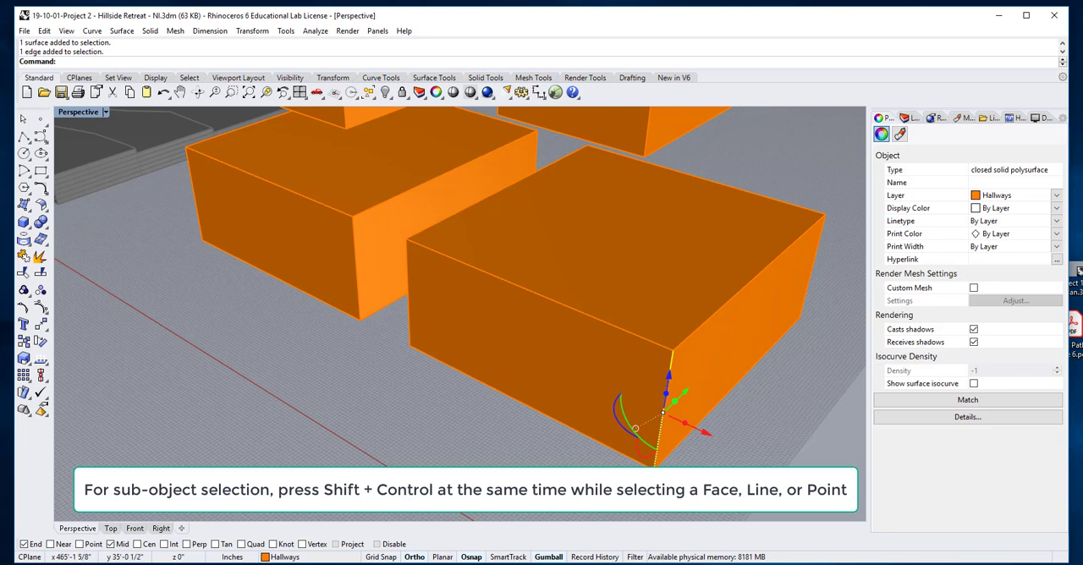
right_drag(681, 461, 688, 466)
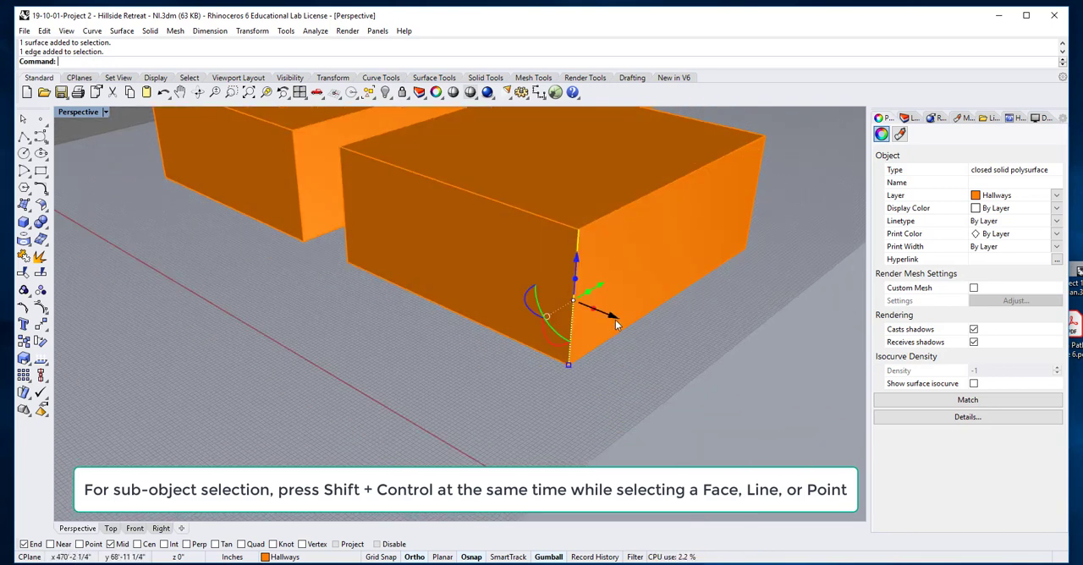
drag(615, 320, 743, 431)
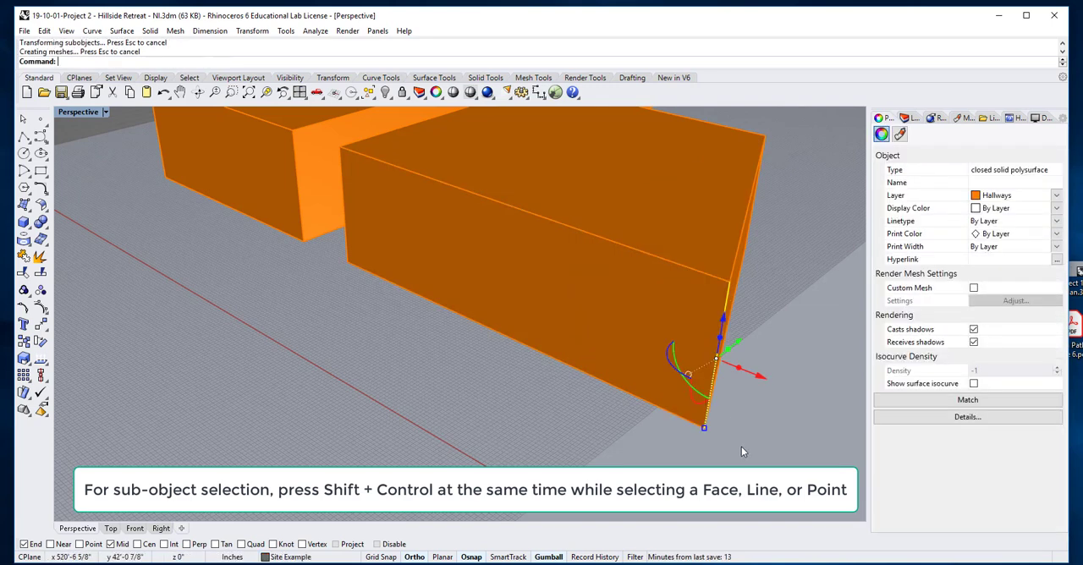
scroll(698, 460, down, 10)
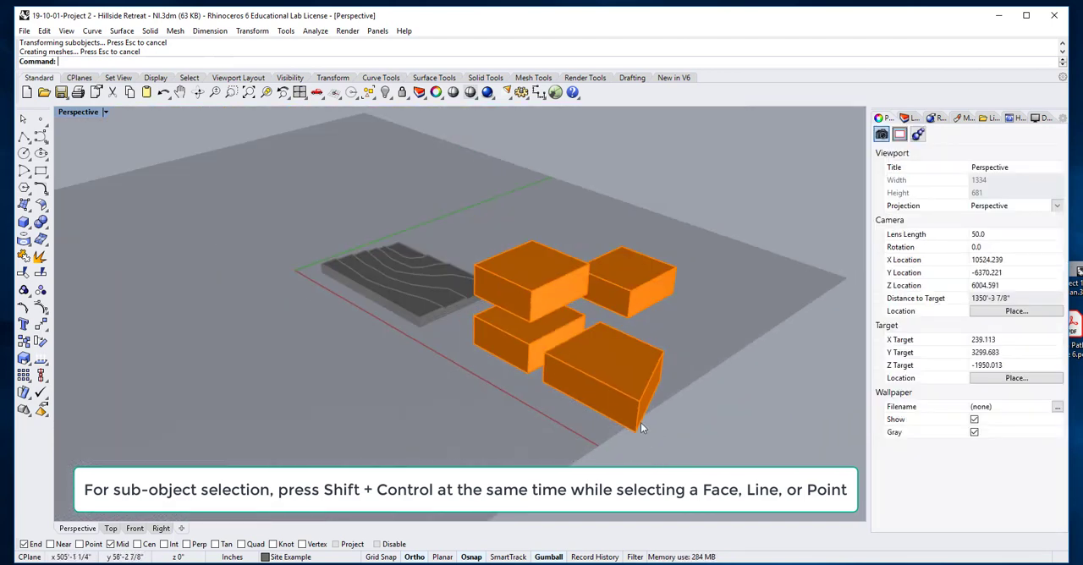
click(640, 425)
key(Escape)
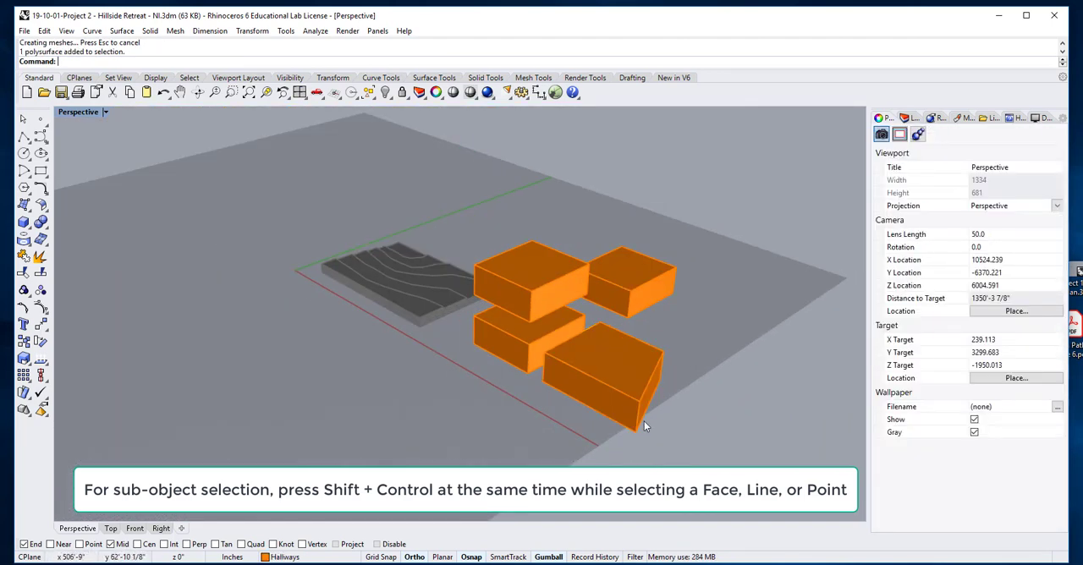
Sub-select the top front edge of the same Hallways copy, pull it forward along the negative Y axis and clear the selection
scroll(640, 423, up, 4)
scroll(640, 417, up, 2)
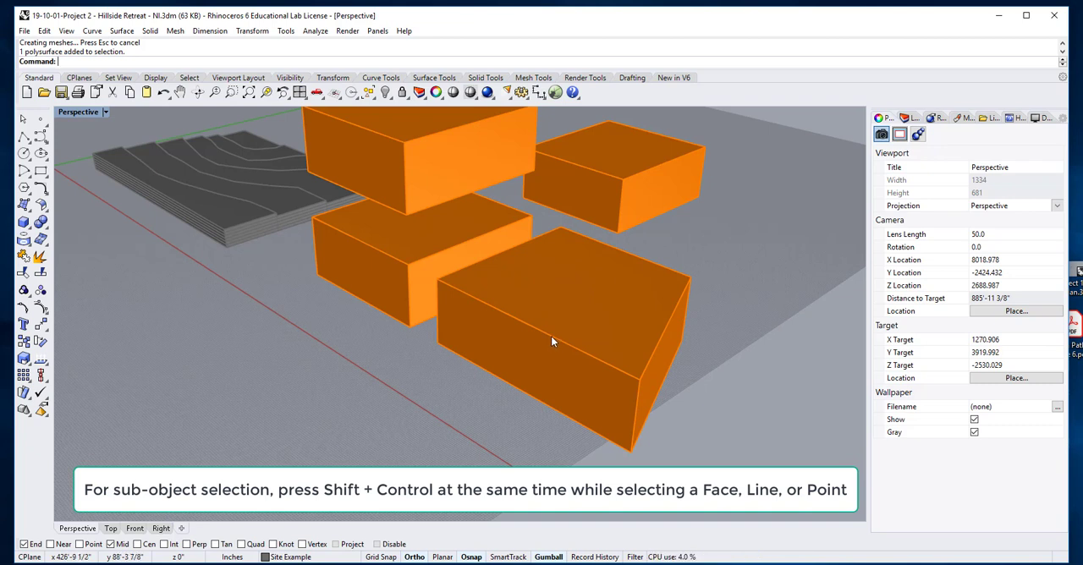
ctrl+shift+click(551, 335)
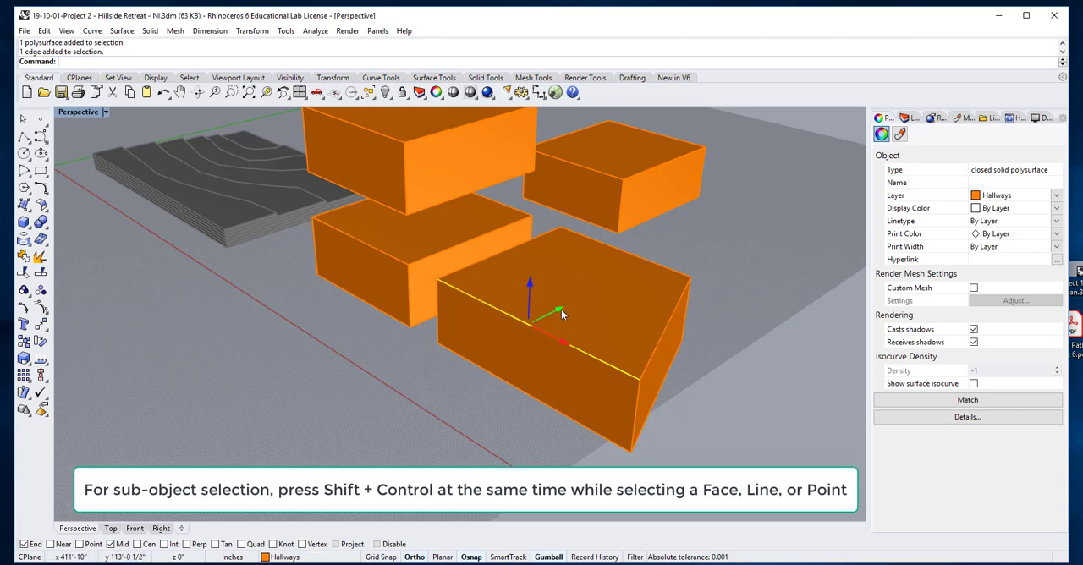
drag(562, 315, 503, 355)
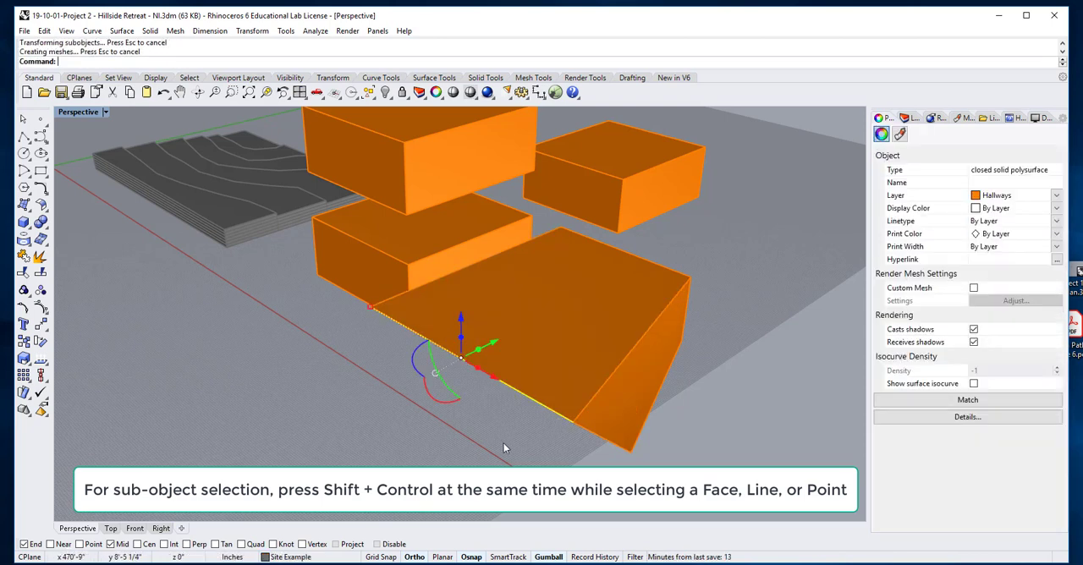
right_drag(503, 445, 517, 433)
click(627, 422)
right_drag(687, 352, 663, 363)
scroll(583, 329, up, 4)
scroll(582, 332, down, 4)
right_drag(565, 378, 700, 346)
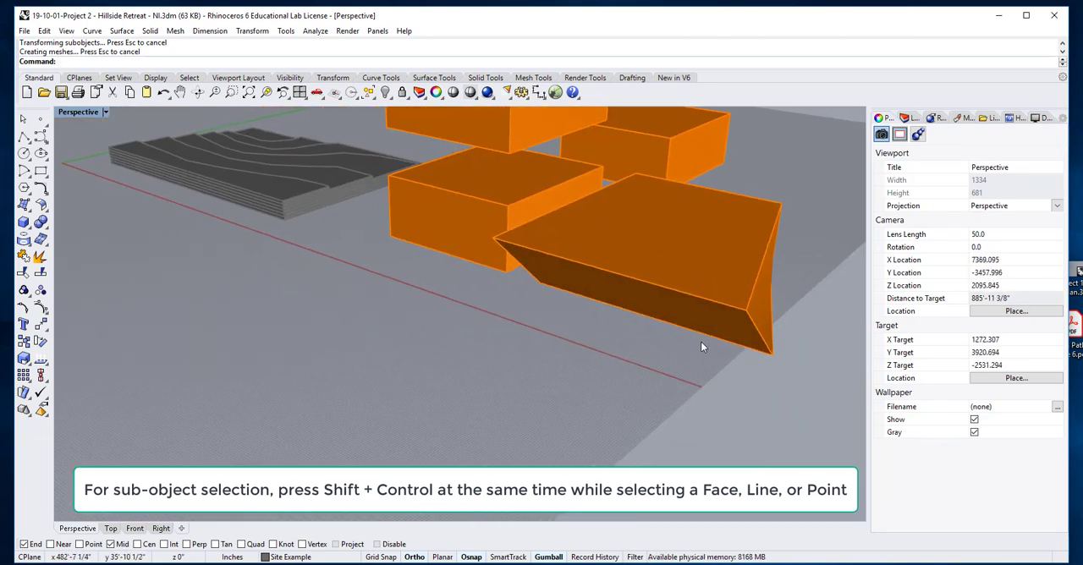
Sub-select the polysurface vertex at the outer end of the slanted top front edge, move it inward along negative X and deselect it
ctrl+shift+click(744, 311)
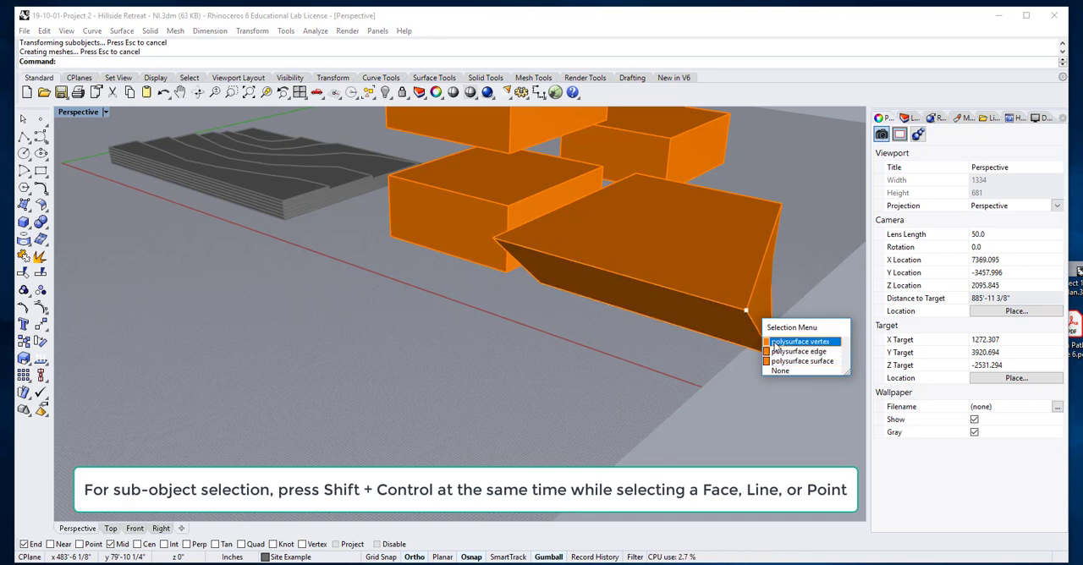
click(774, 343)
scroll(742, 320, up, 2)
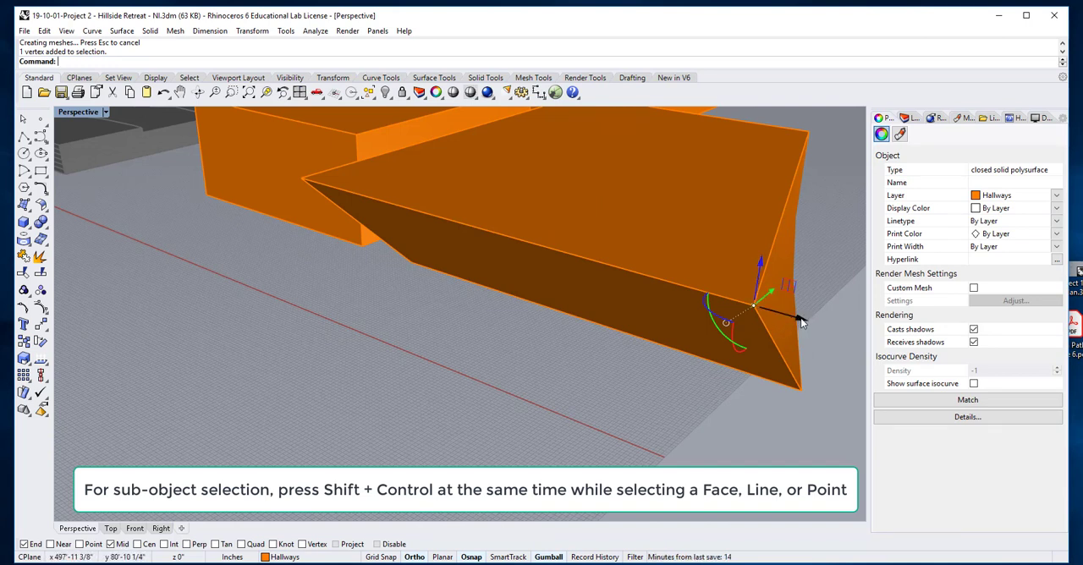
drag(802, 322, 470, 356)
click(497, 360)
scroll(507, 358, down, 8)
right_drag(507, 360, 565, 357)
scroll(657, 304, up, 5)
scroll(544, 340, down, 4)
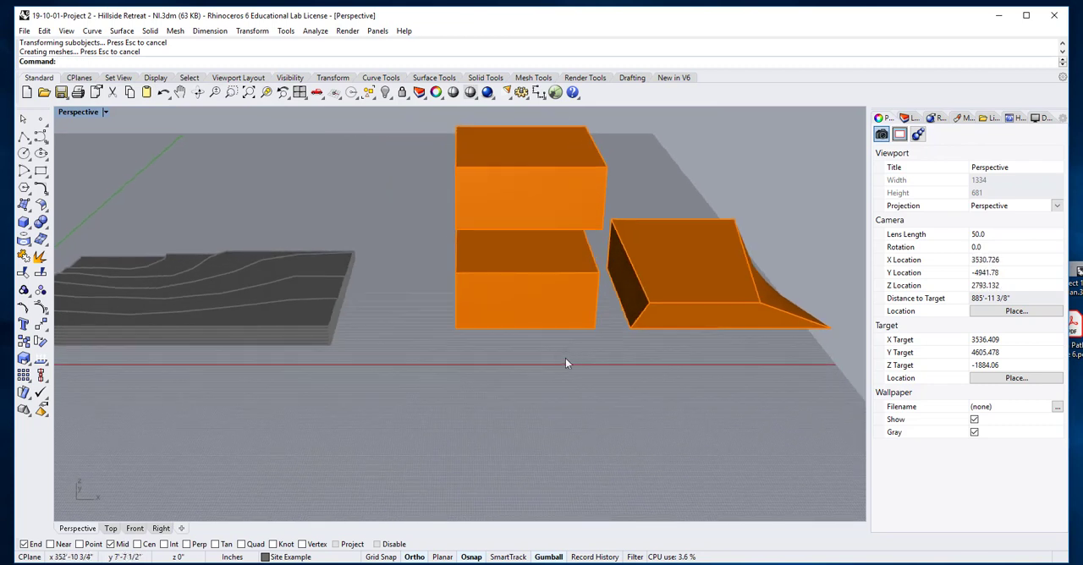